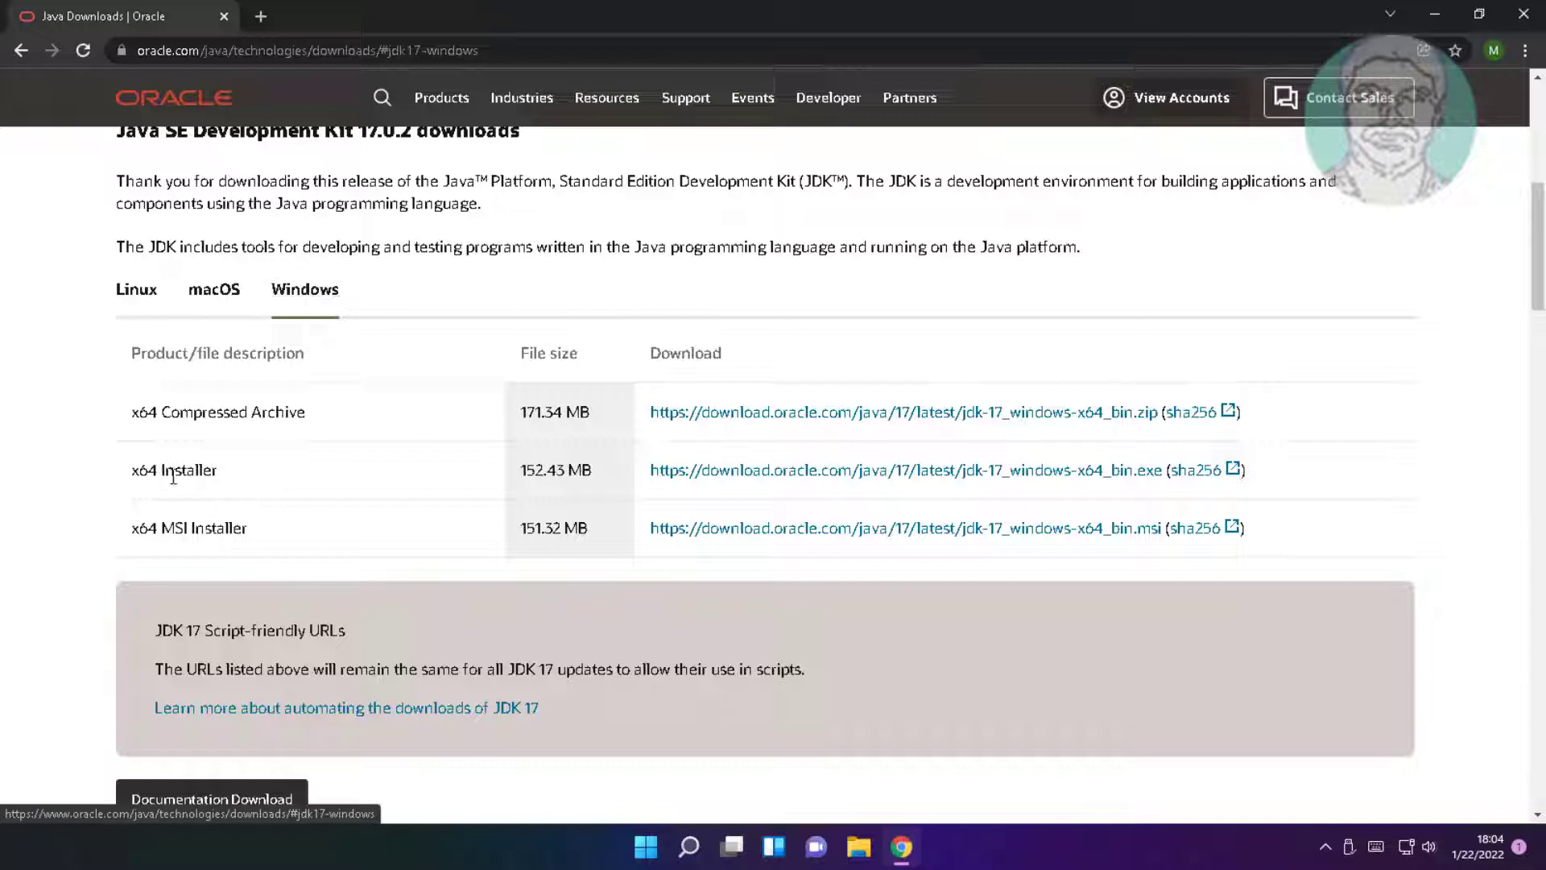
# - Download the JDK 17 x64 Installer for Windows (jdk-17_windows-x64_bin.exe) and launch it, minimizing the browser
pyautogui.click(1115, 475)
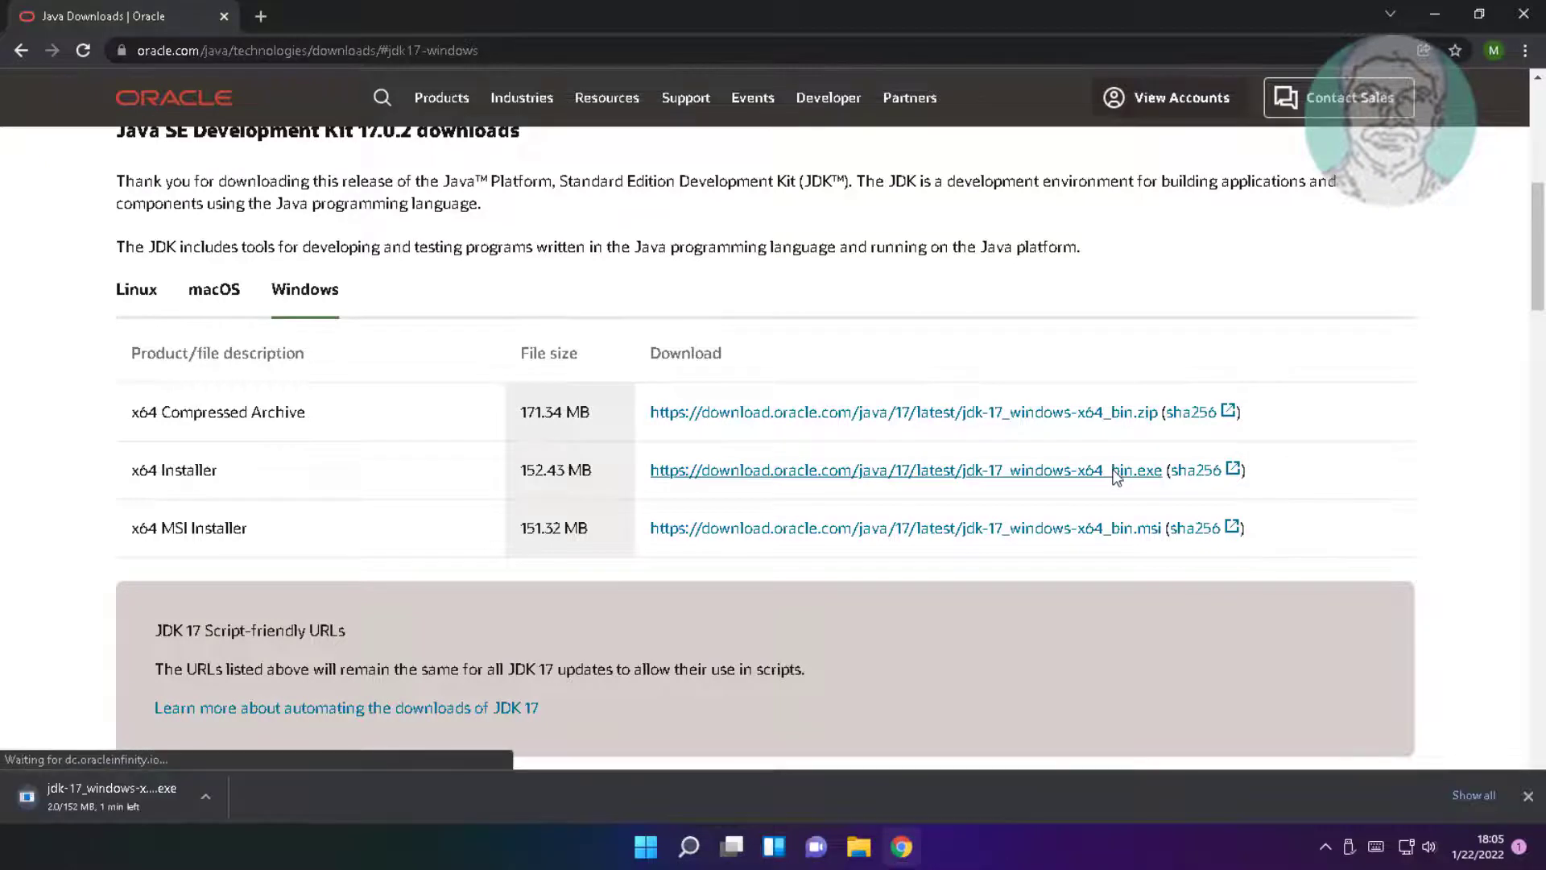
pyautogui.scroll(-1, 1115, 475)
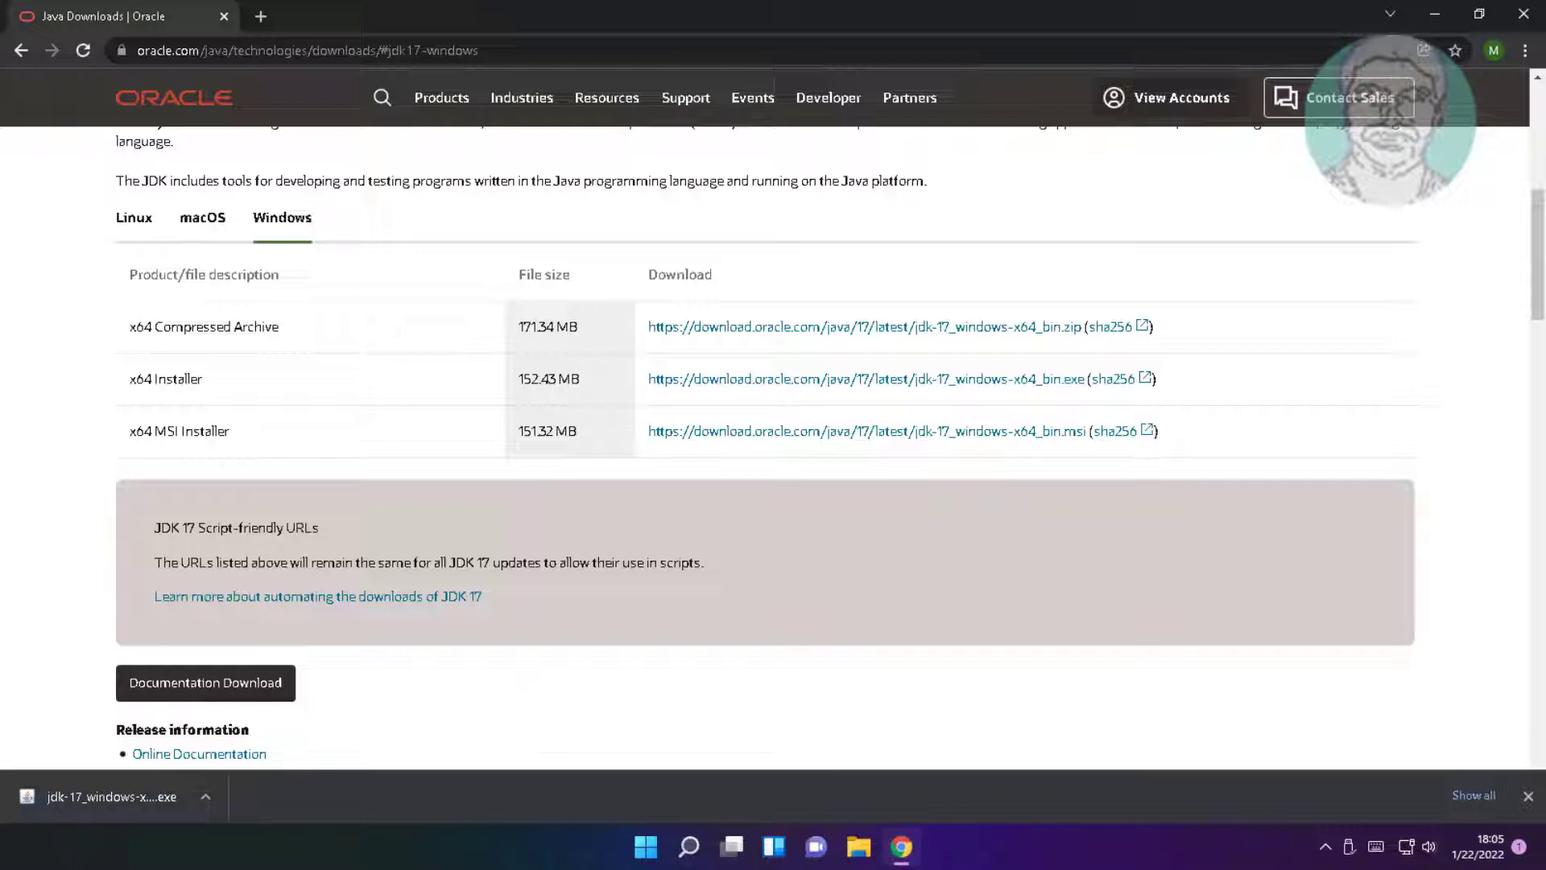
pyautogui.click(93, 785)
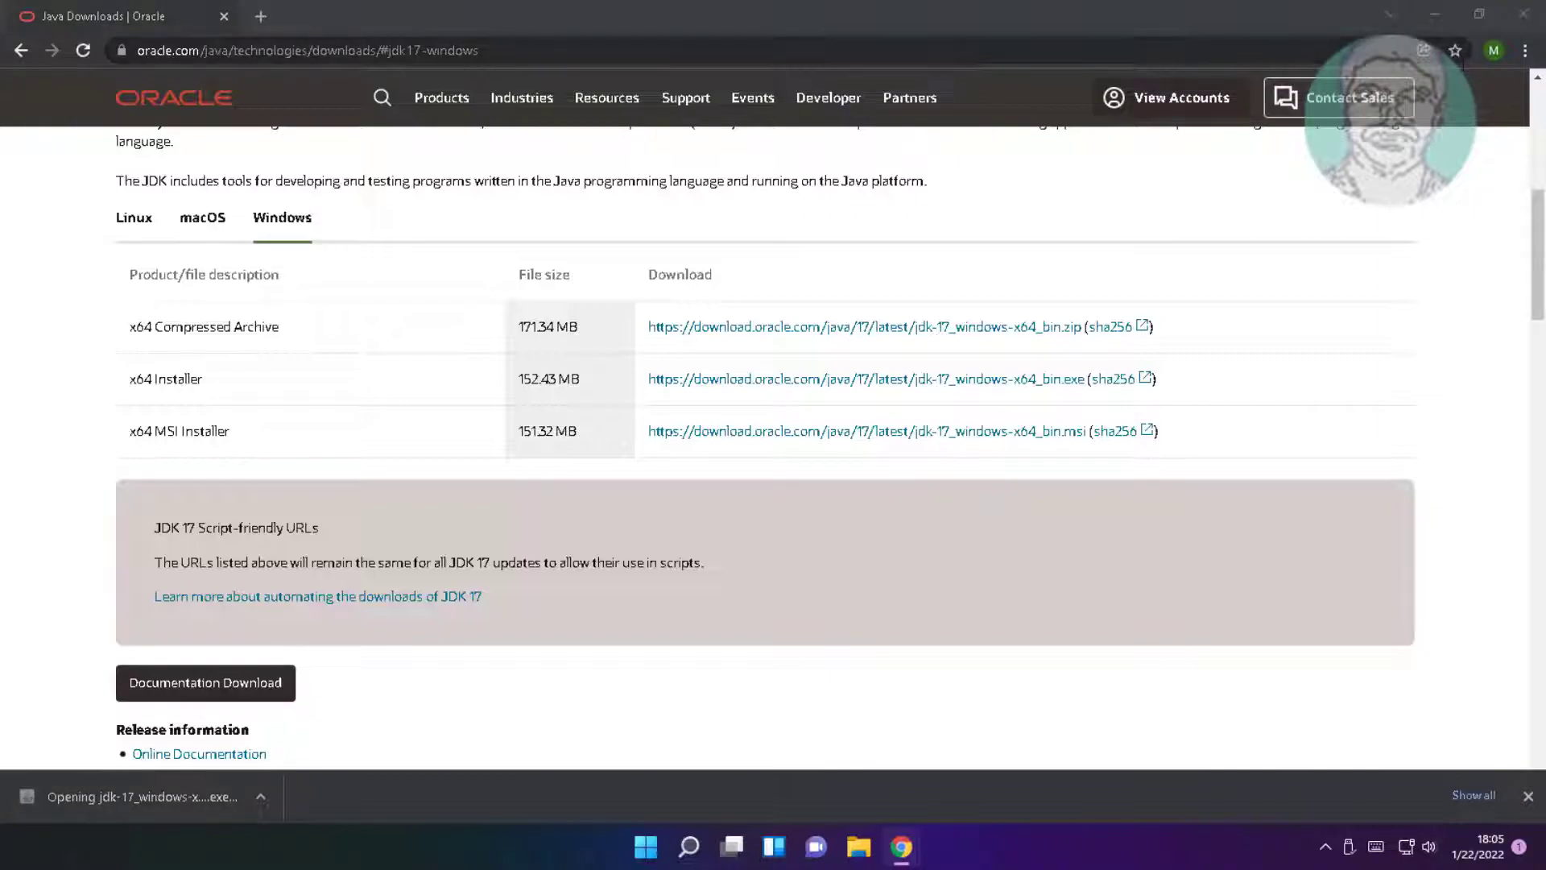
pyautogui.click(1434, 14)
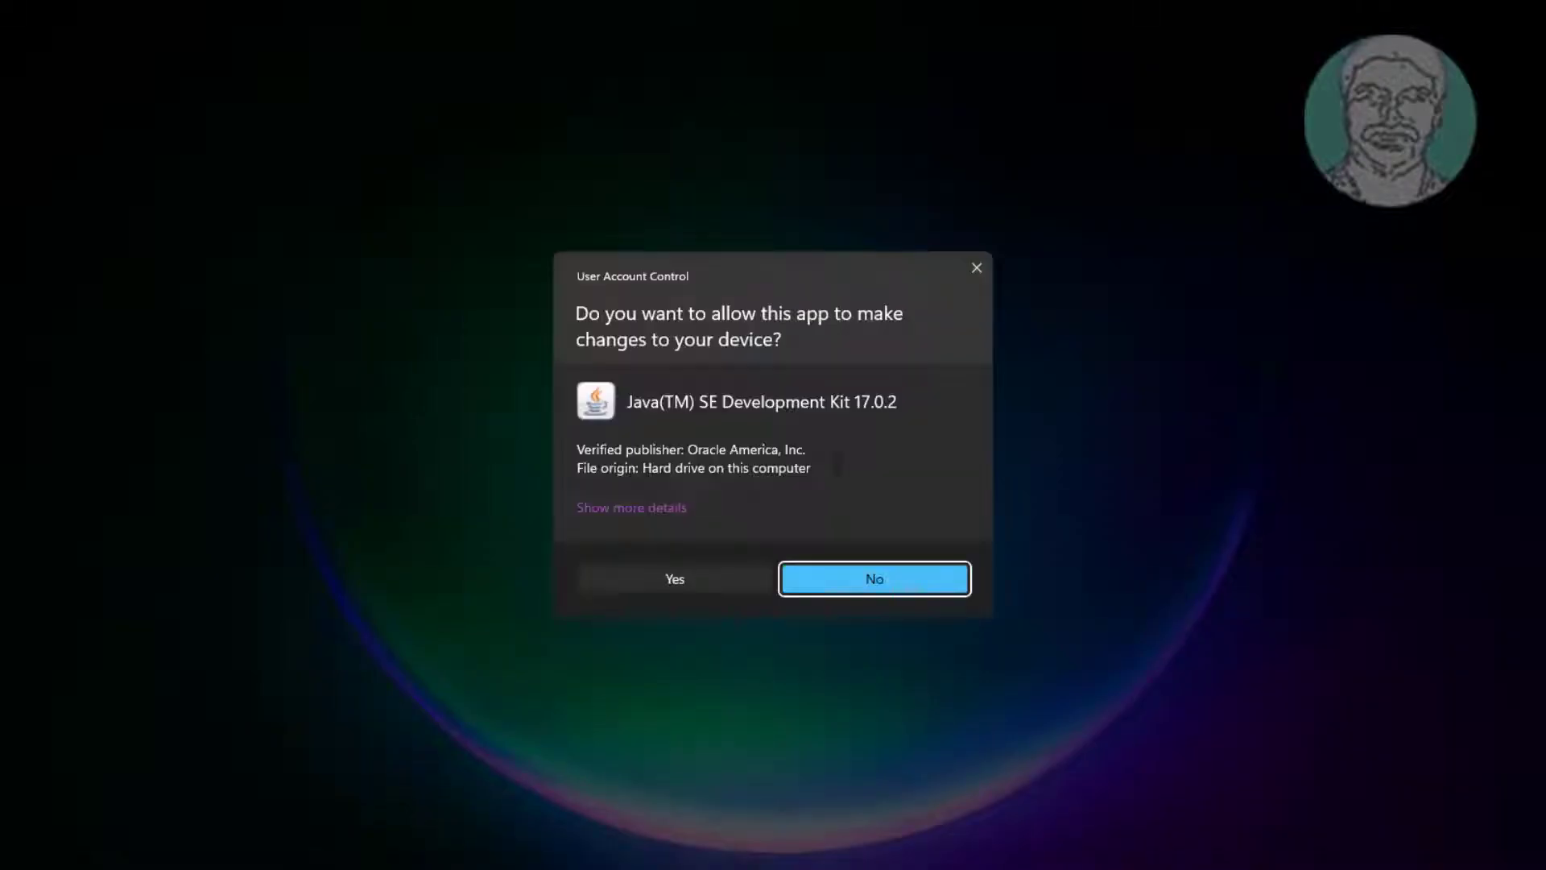
# - Allow the installer to make changes and install Java SE Development Kit 17.0.2 in the default destination folder
pyautogui.click(670, 574)
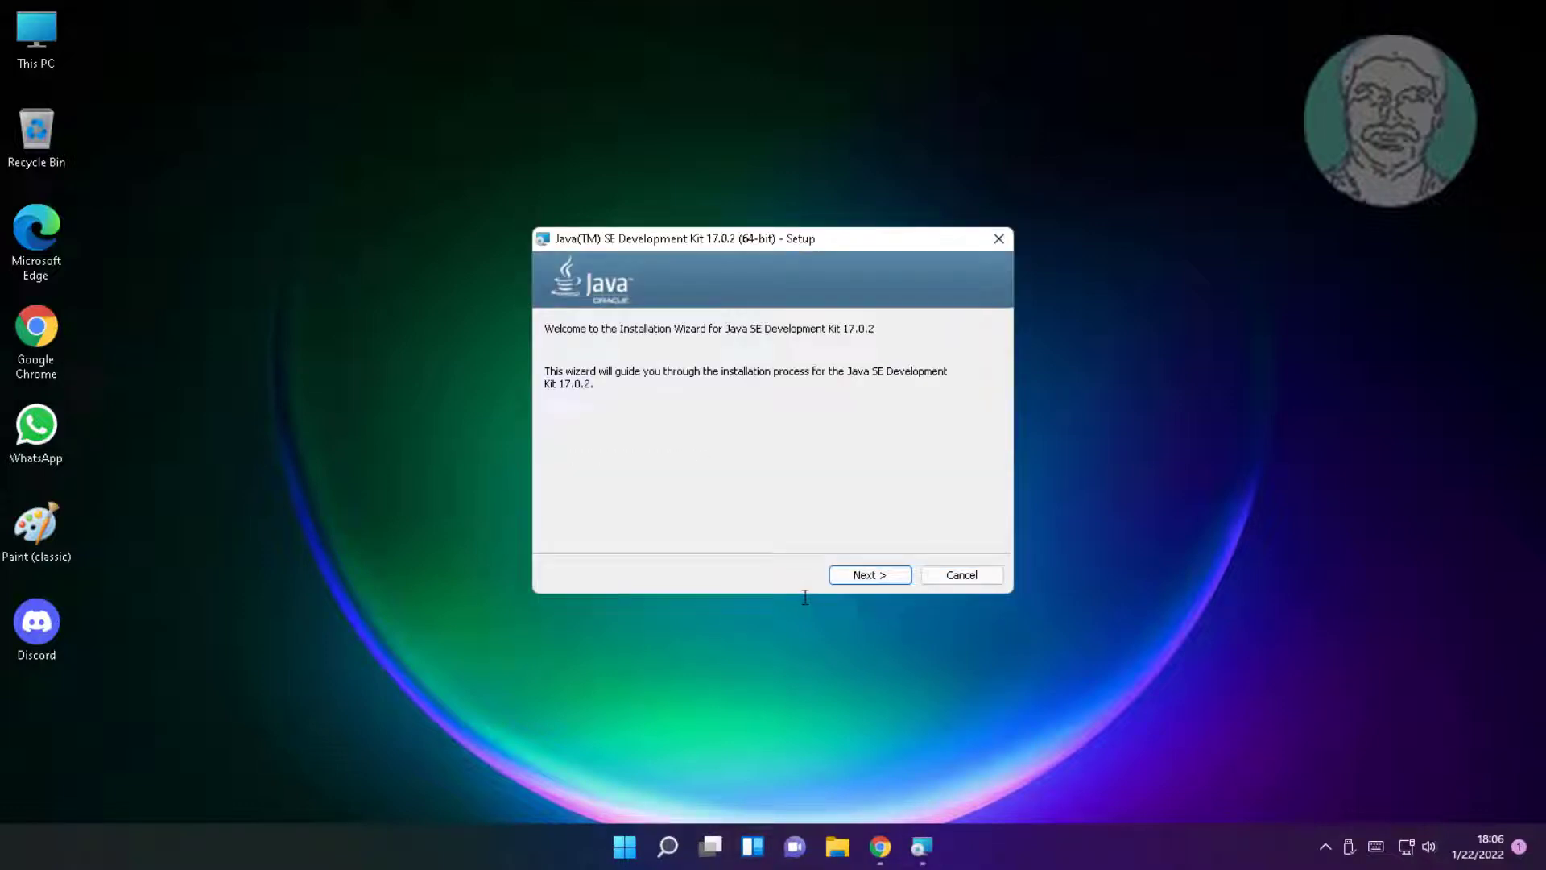
pyautogui.click(881, 573)
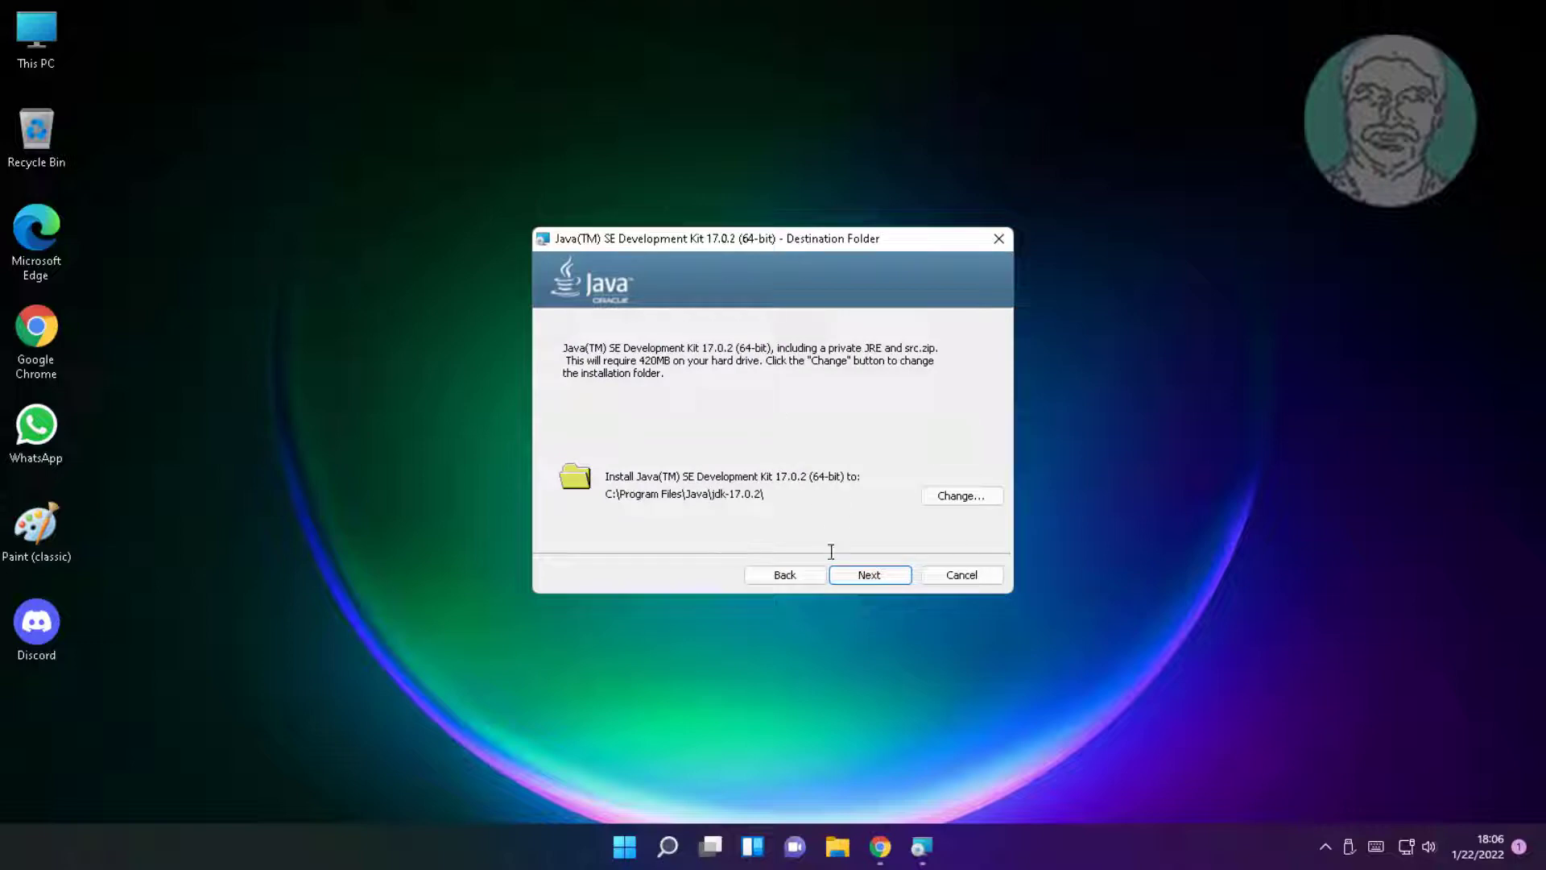
pyautogui.click(892, 575)
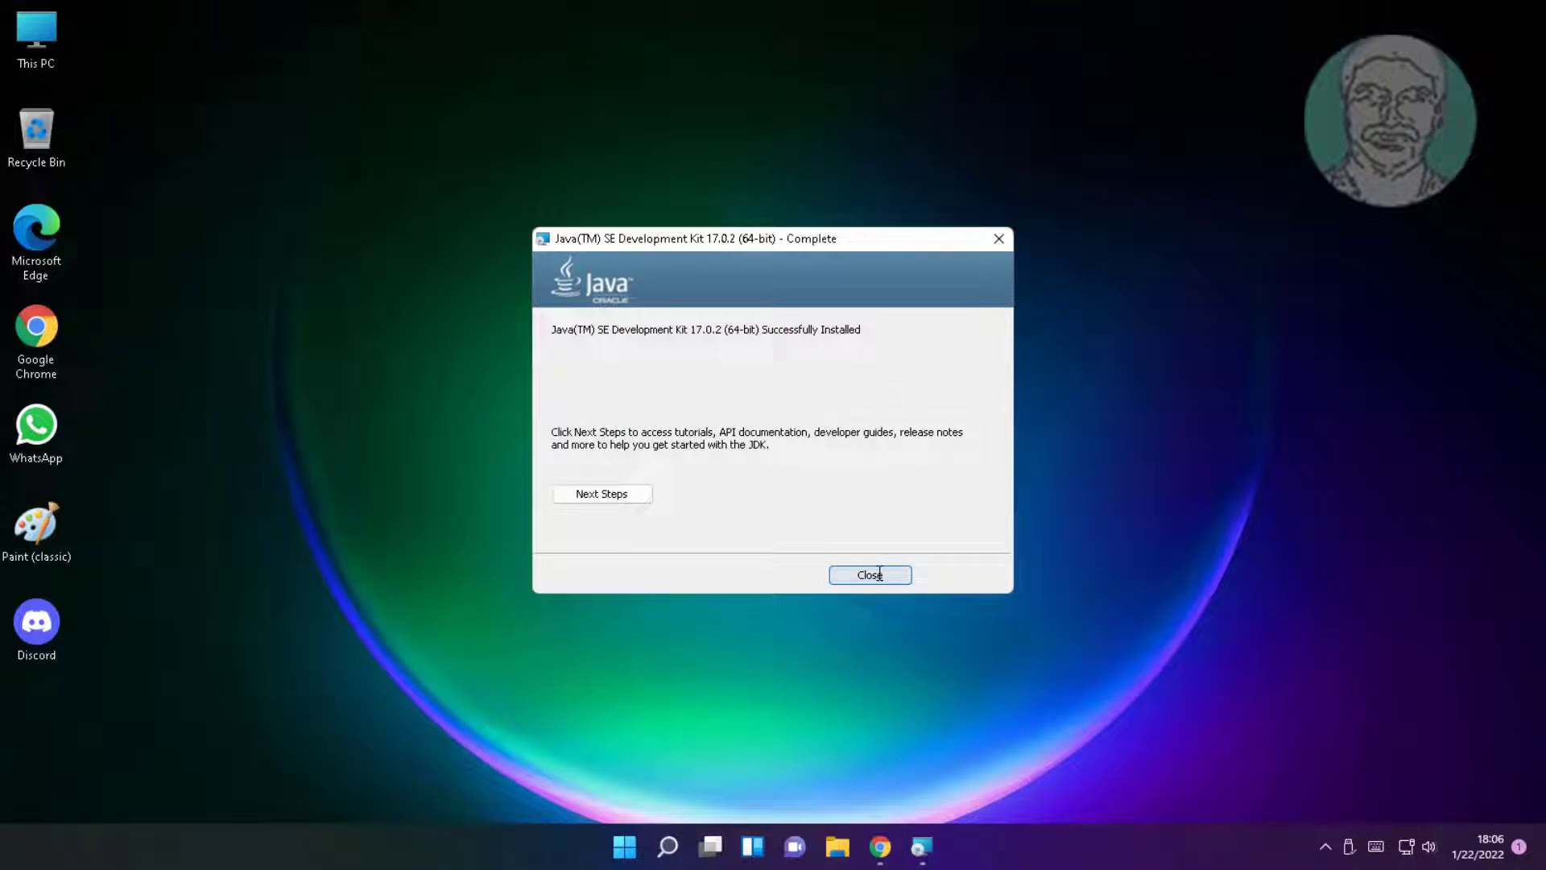
pyautogui.click(879, 573)
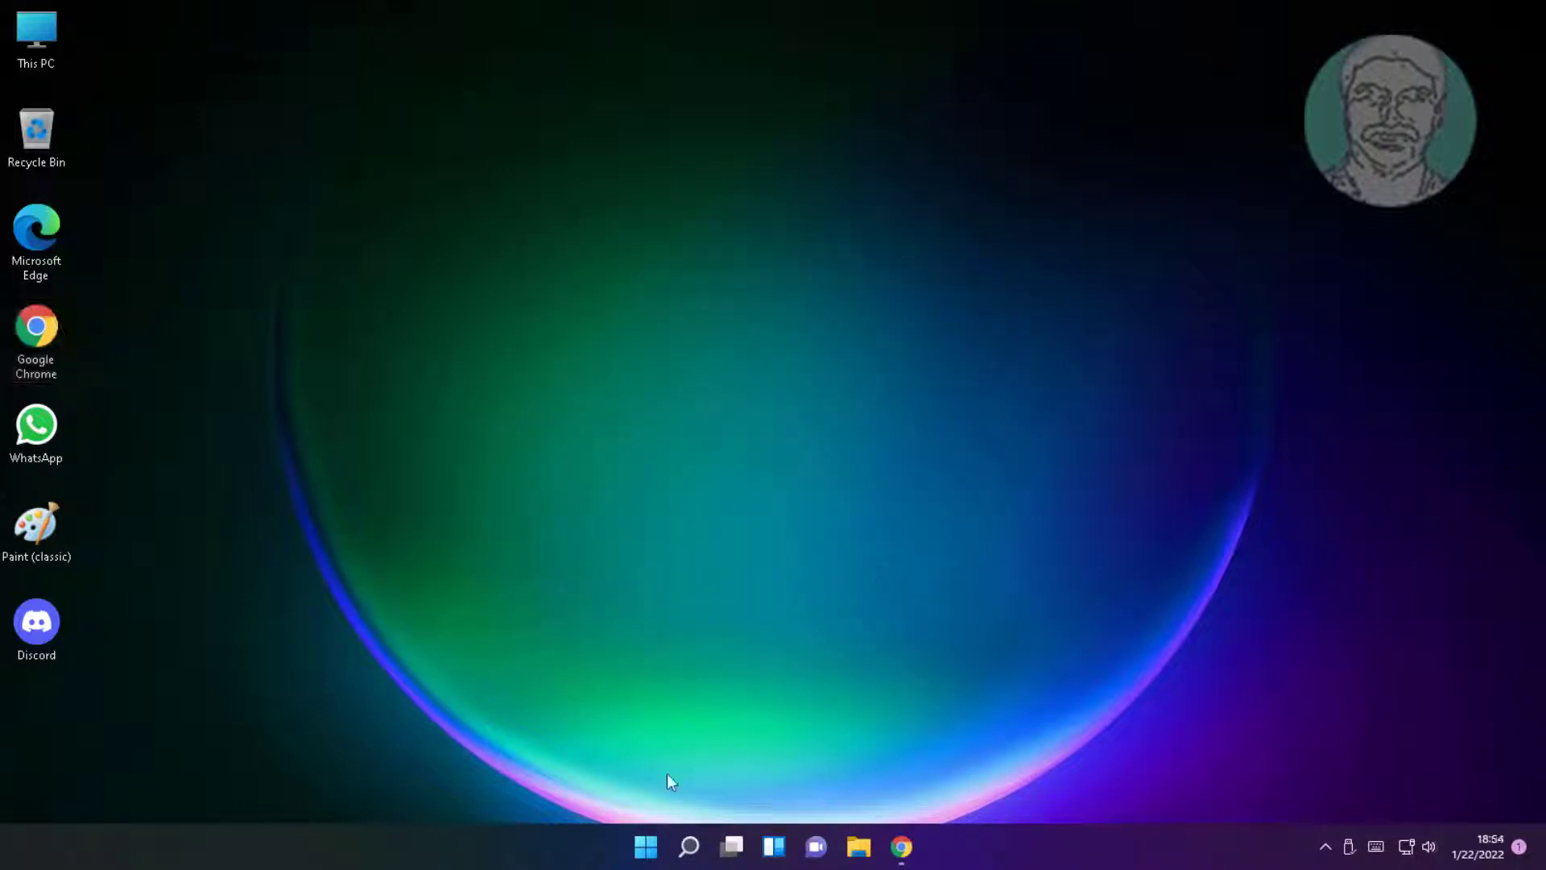
# - Open the Environment Variables dialog through the advanced system settings on the Settings About page, closing Settings
pyautogui.click(655, 850)
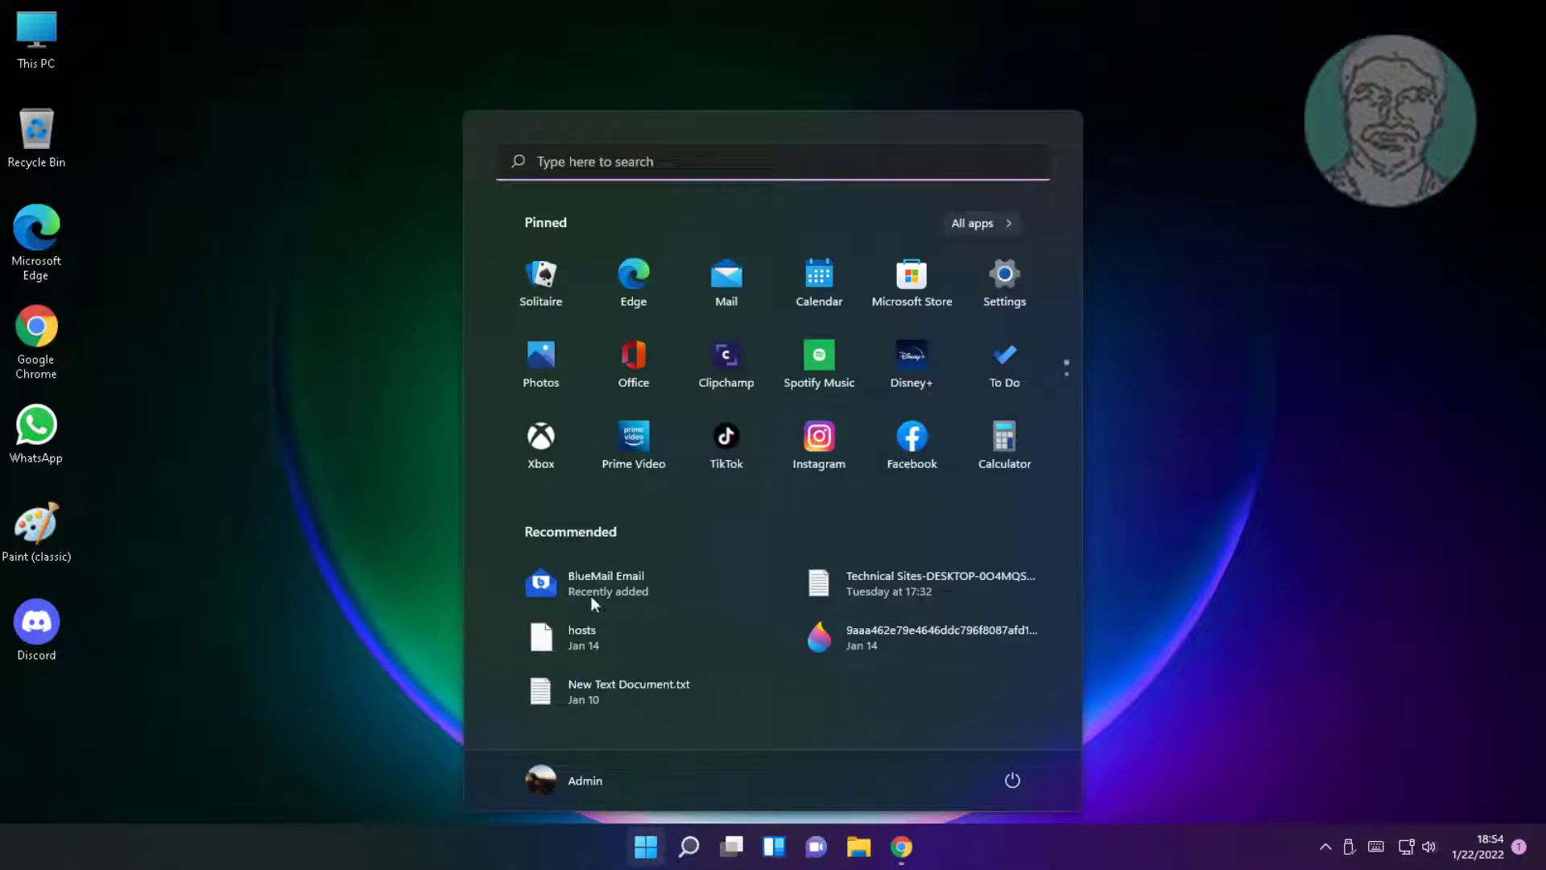
pyautogui.click(1019, 279)
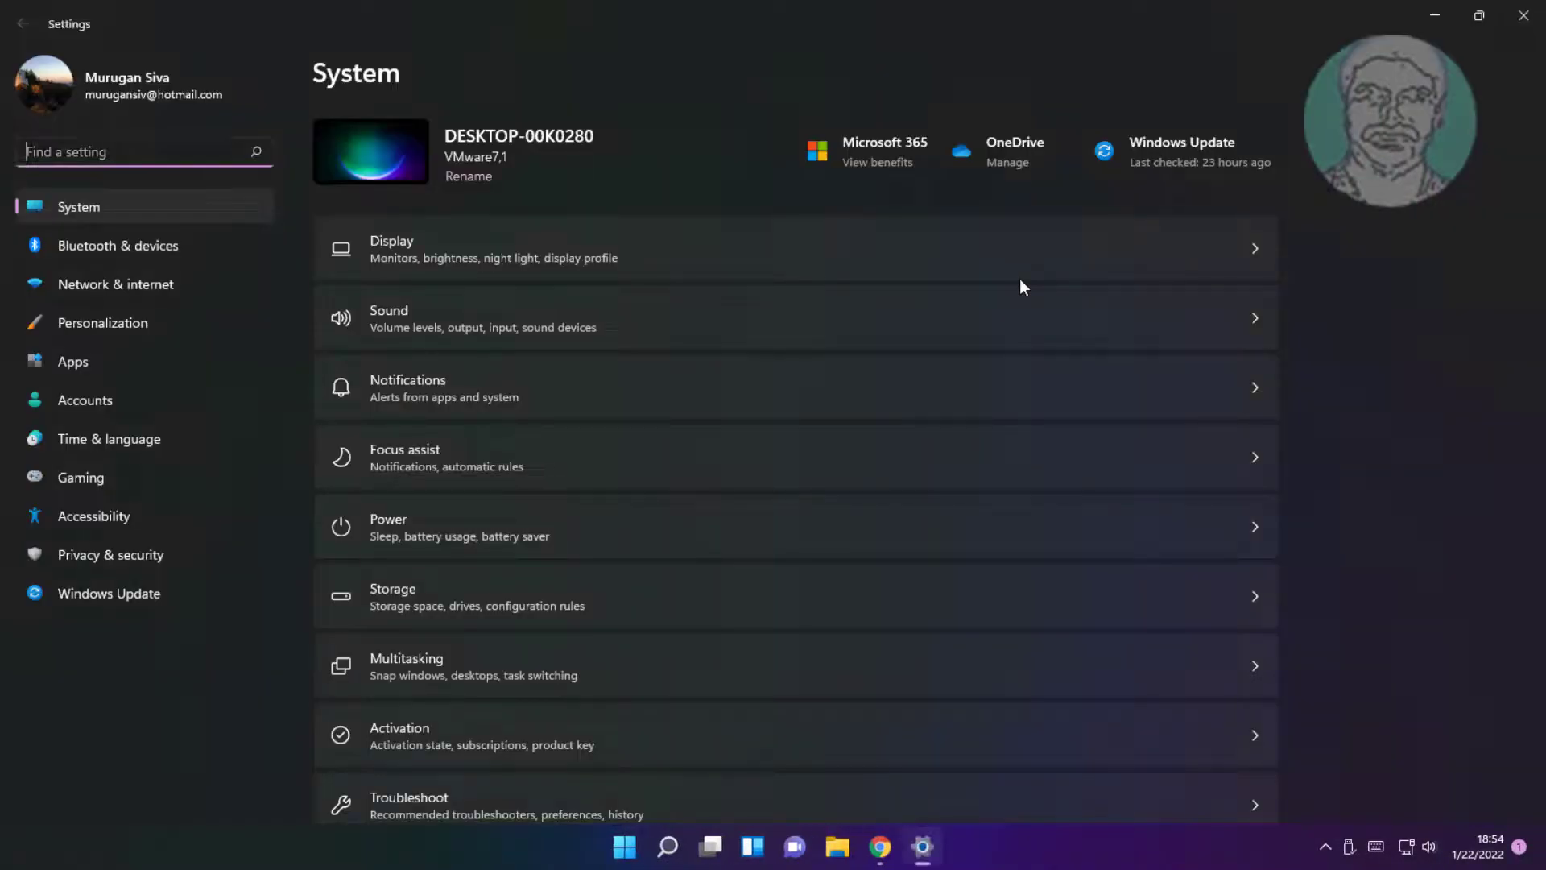
pyautogui.scroll(-5, 777, 656)
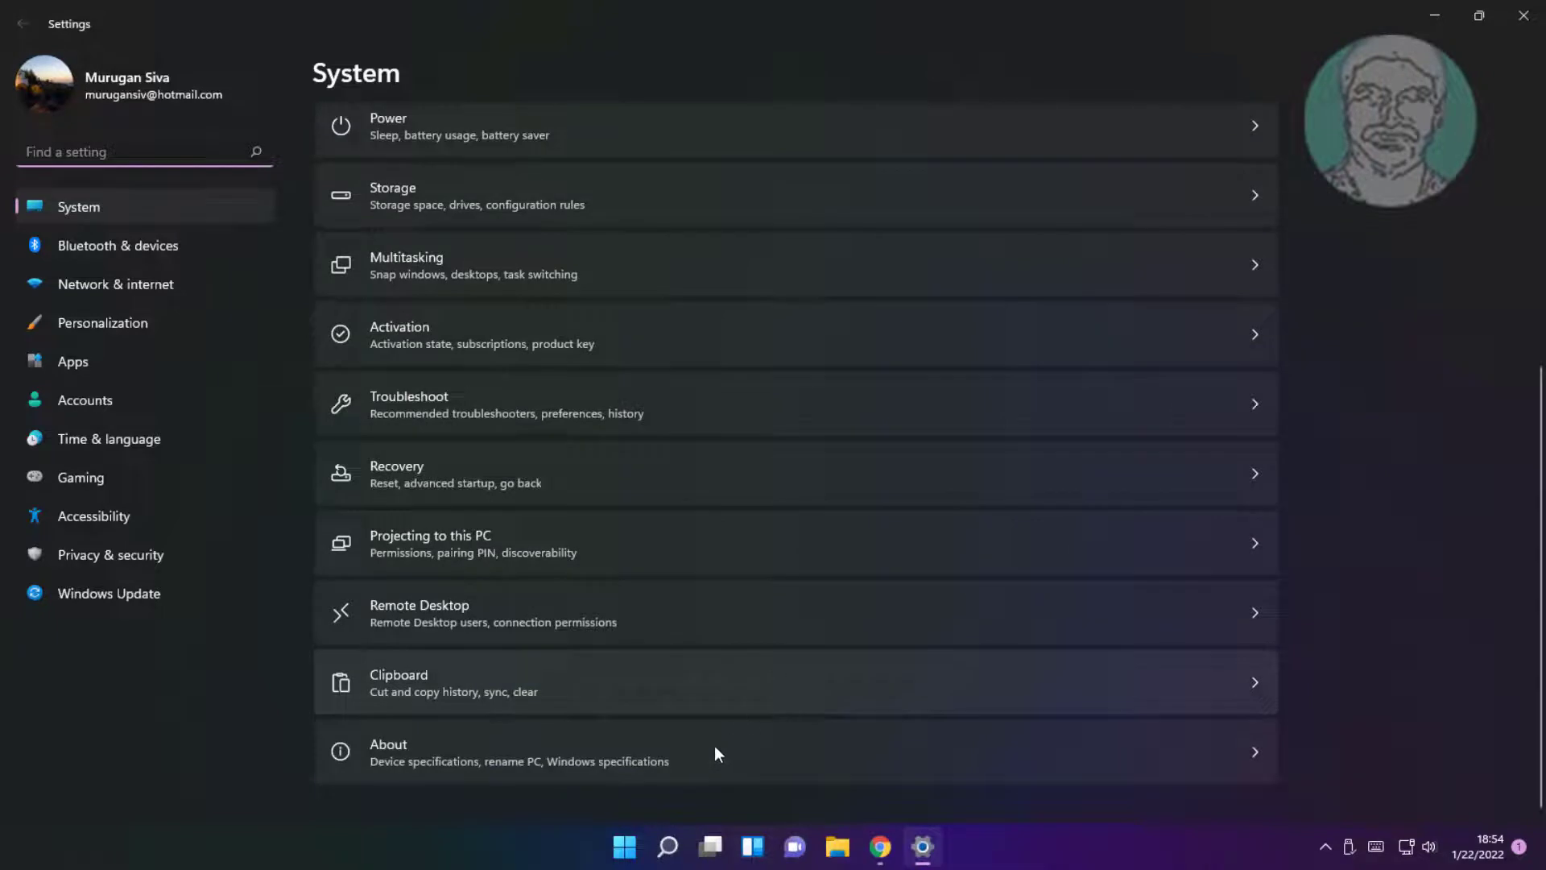
pyautogui.click(585, 763)
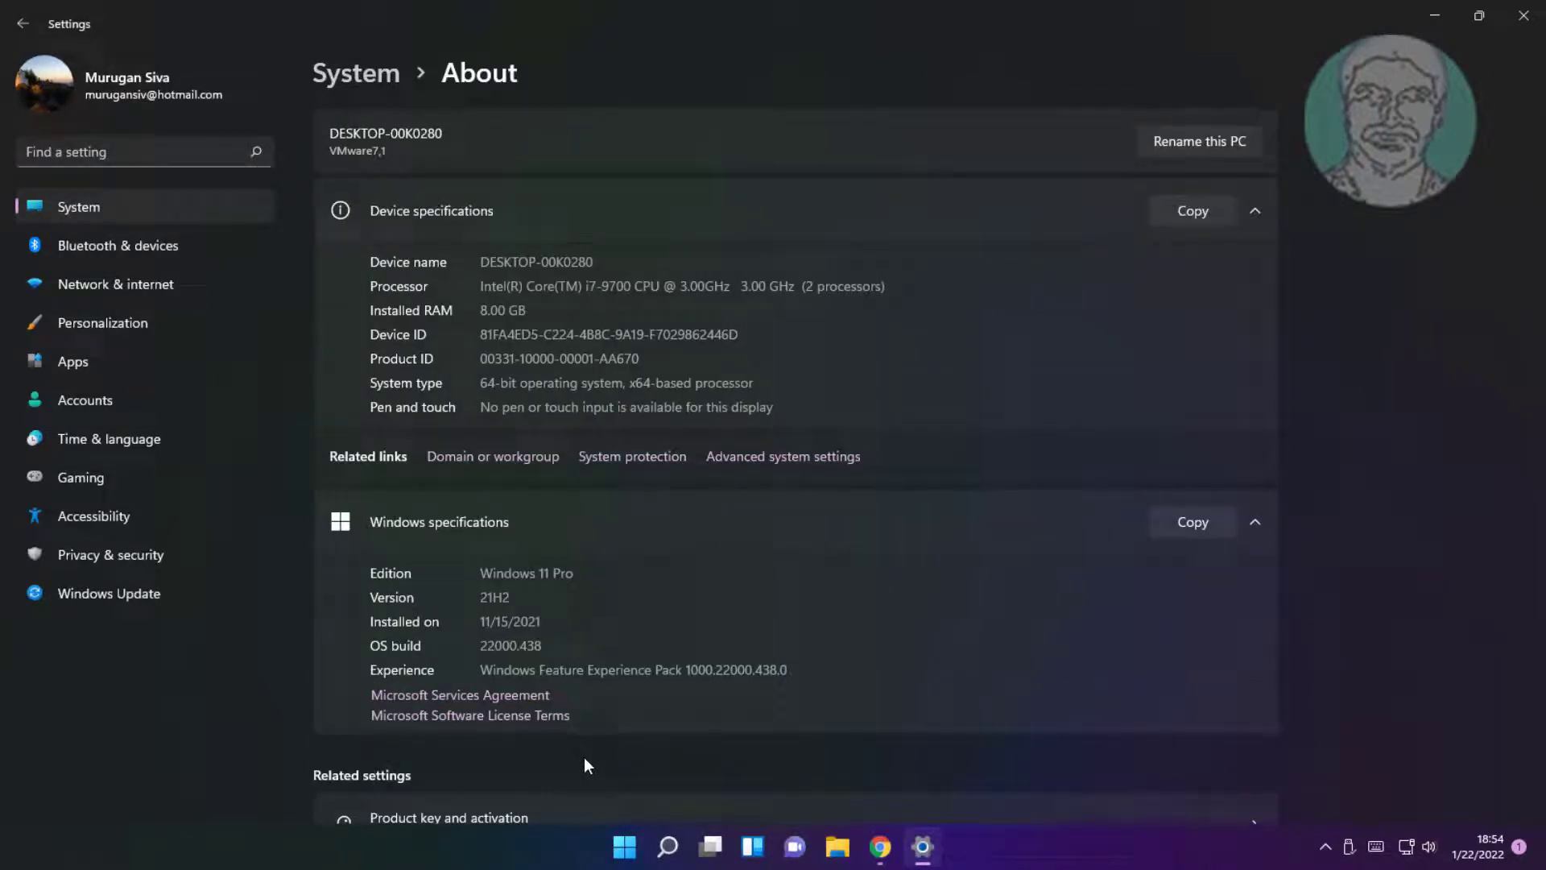
pyautogui.click(769, 457)
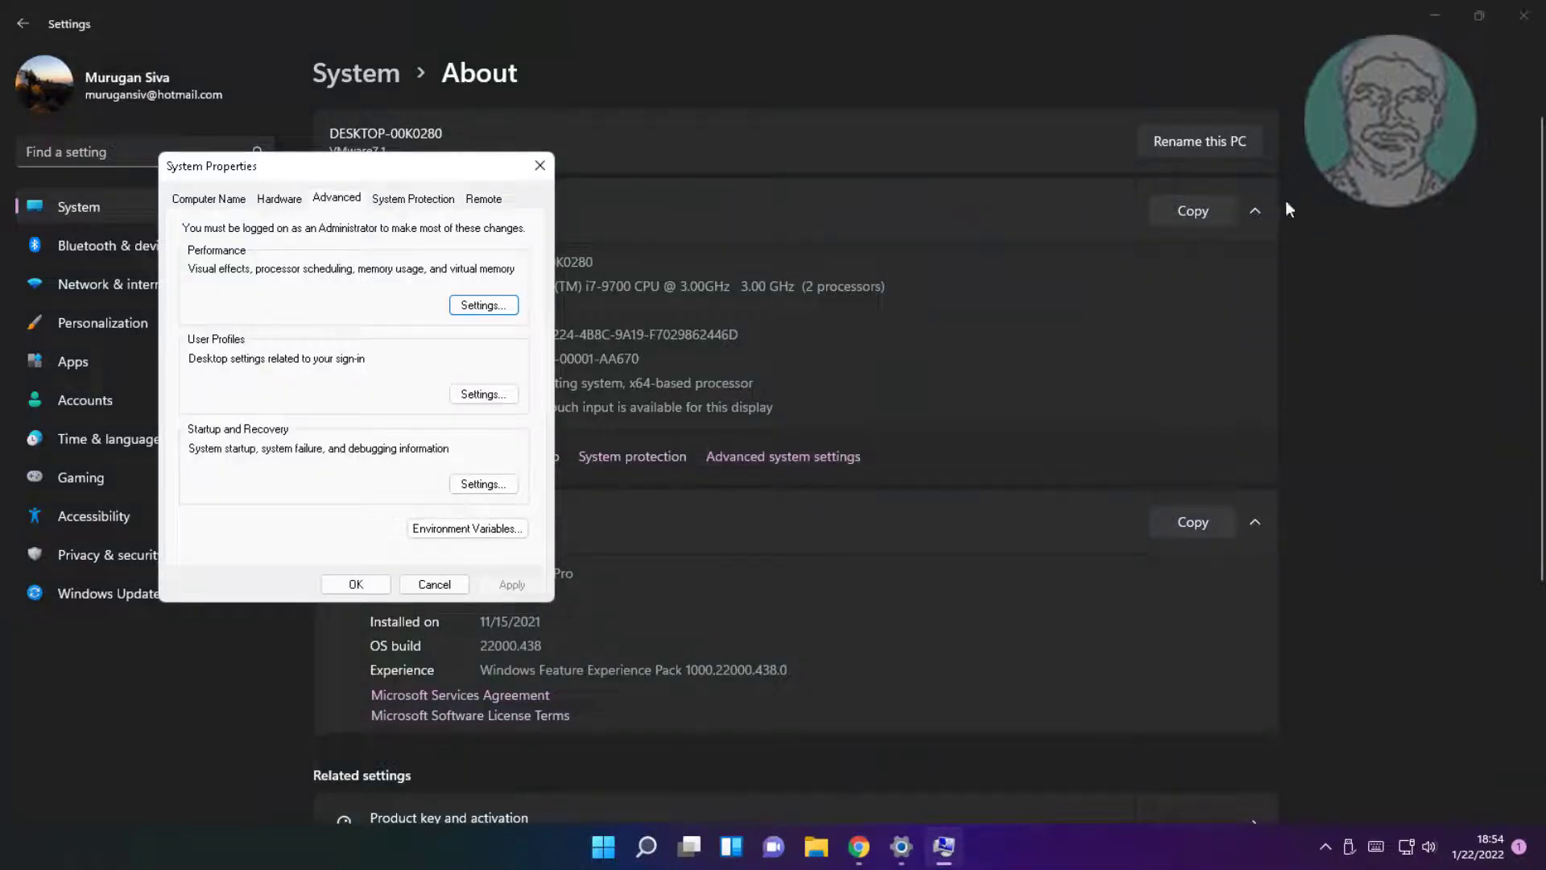
pyautogui.click(1509, 20)
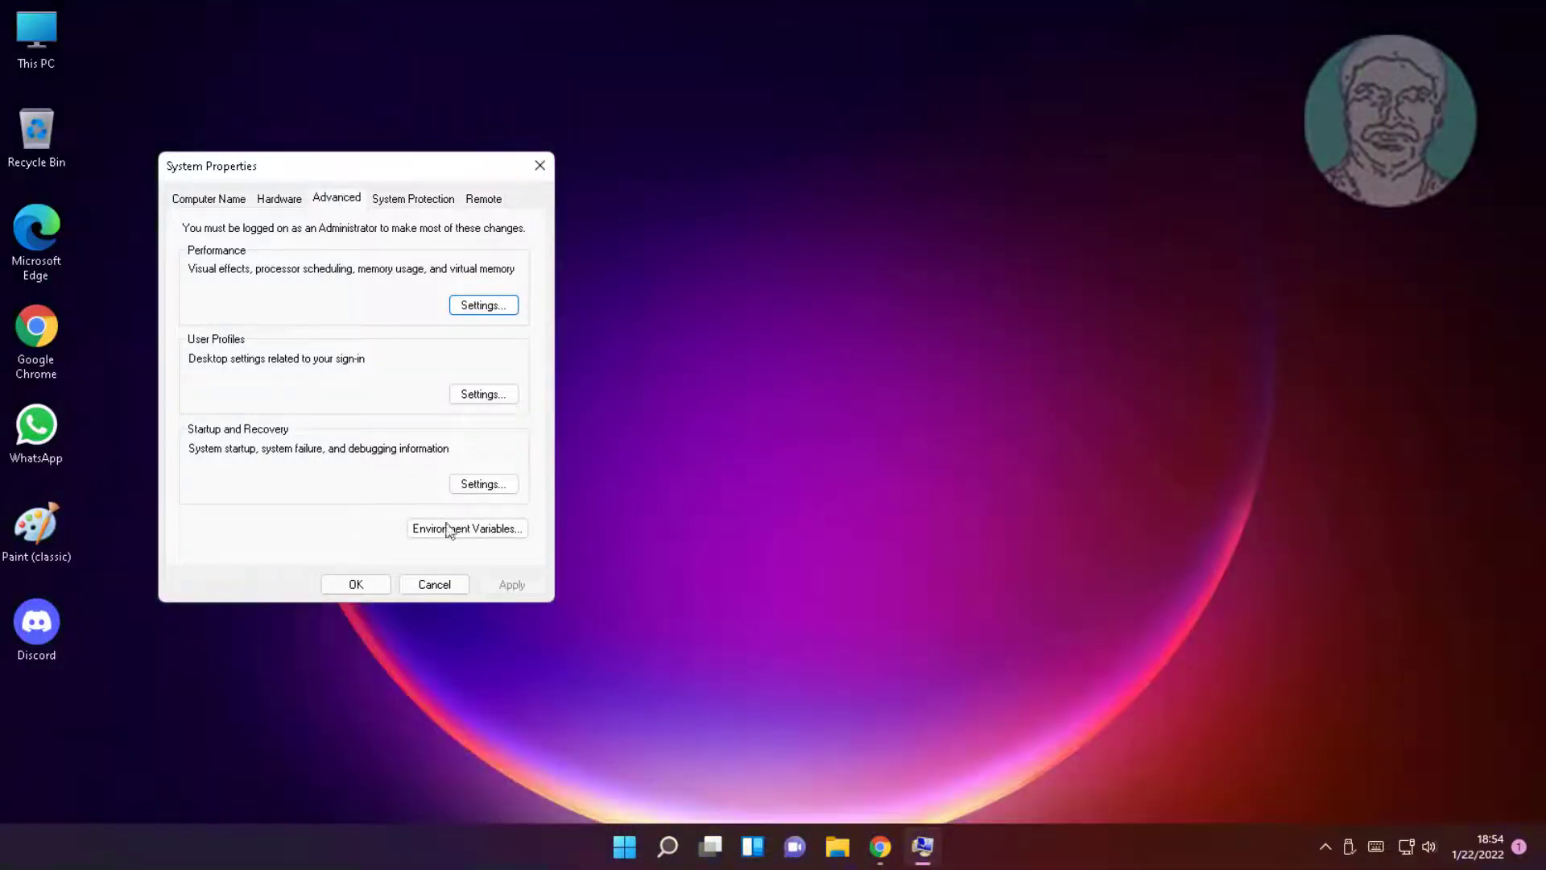
pyautogui.click(488, 524)
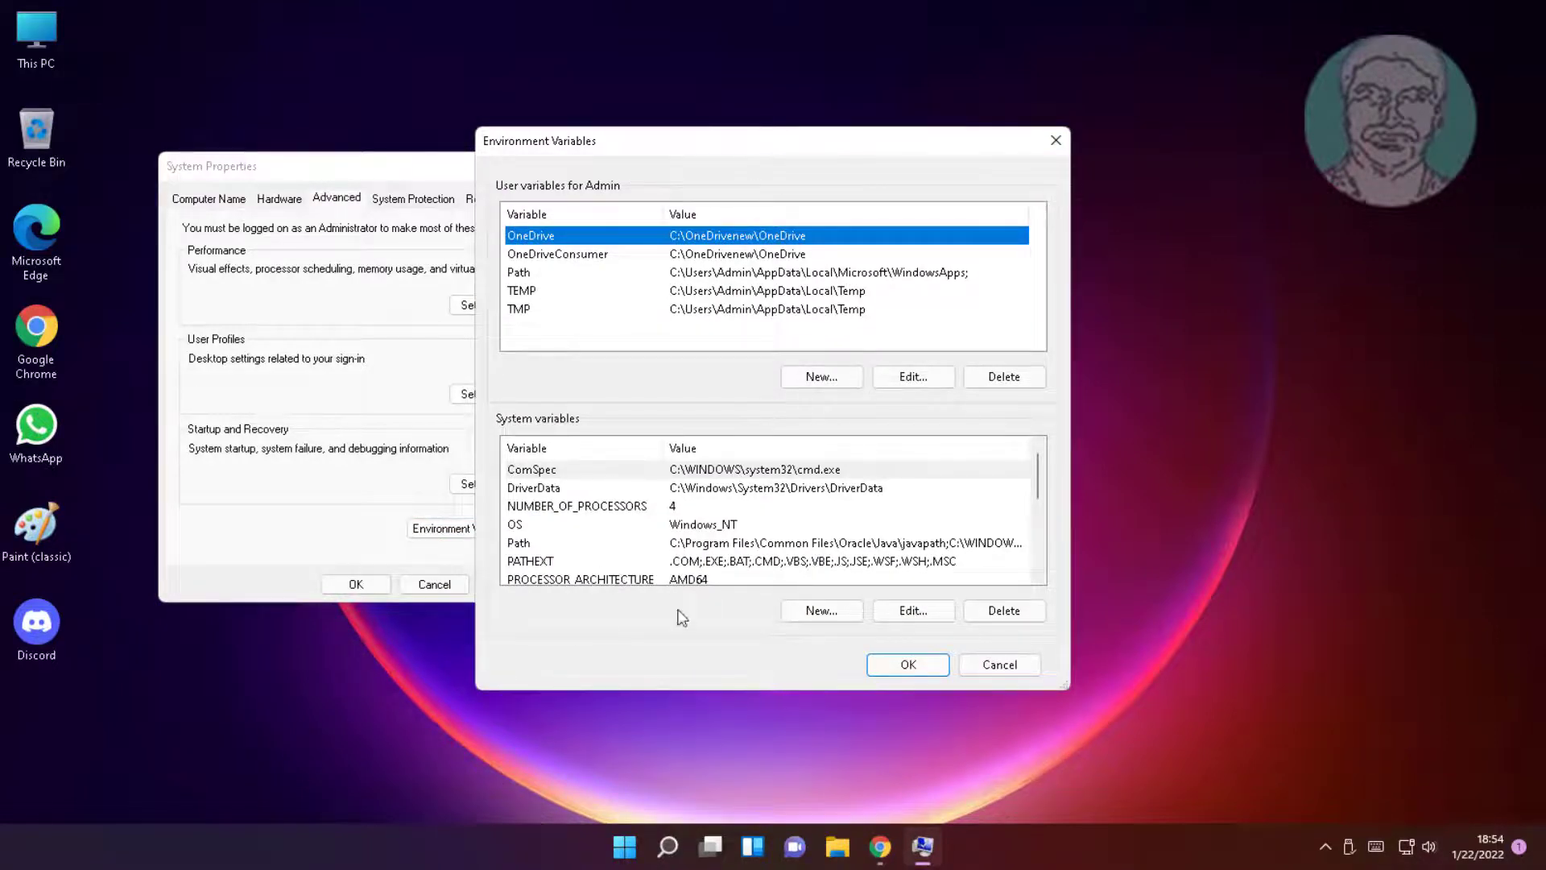
# - Start a new system variable named JAVA_HOME
pyautogui.click(811, 612)
pyautogui.write('J')
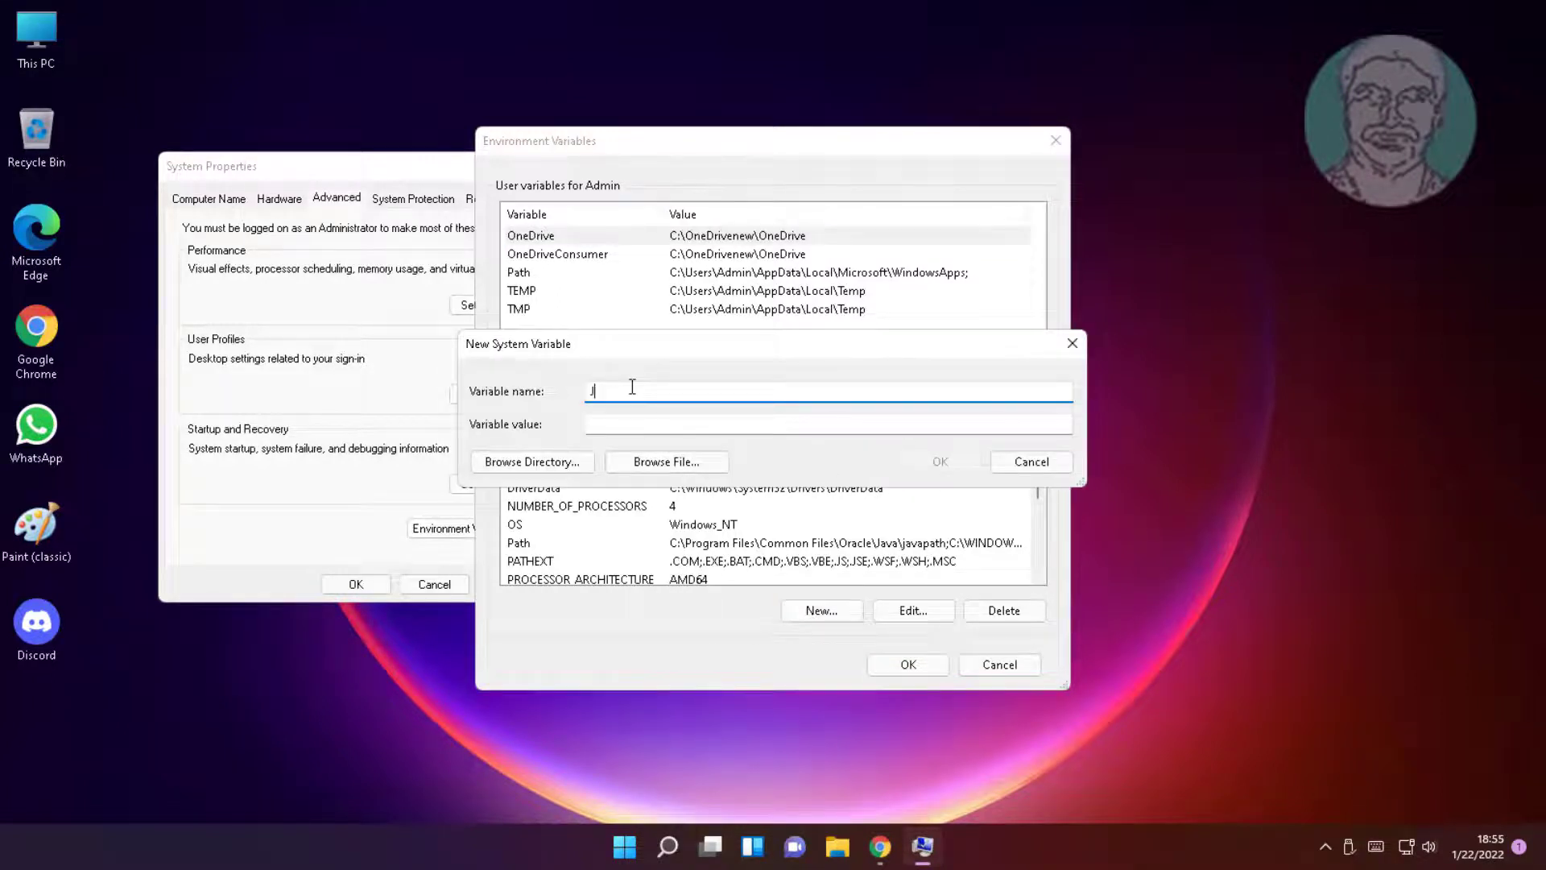
pyautogui.write('AVA_HOME')
# - Set the JAVA_HOME value by browsing to the folder C:\Program Files\Java\jdk-17.0.2, and save the variable
pyautogui.click(554, 457)
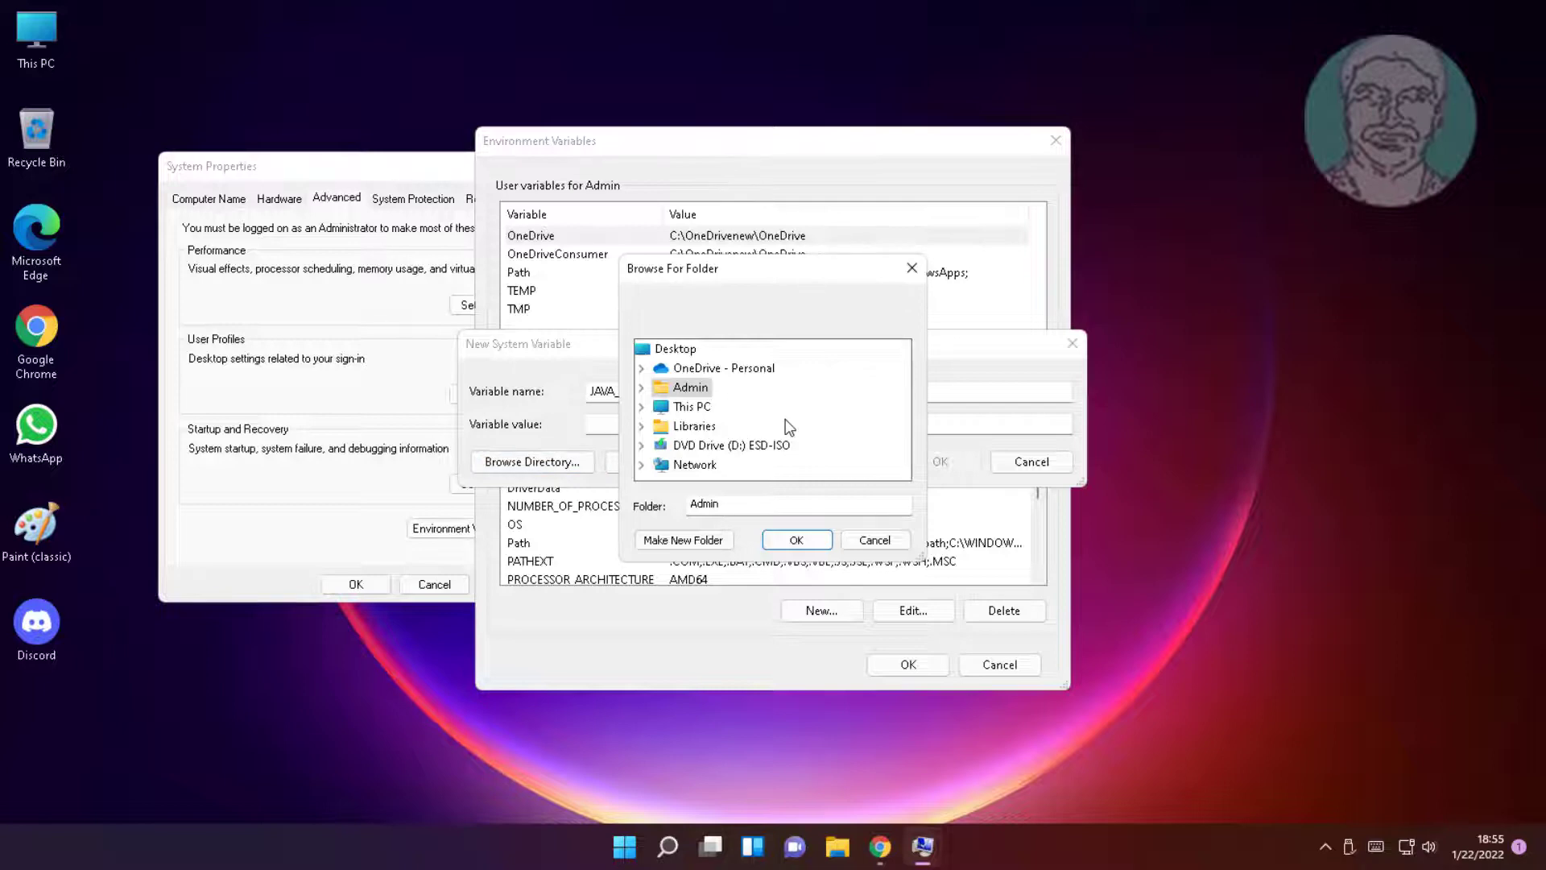
pyautogui.doubleClick(686, 406)
pyautogui.scroll(-1, 752, 430)
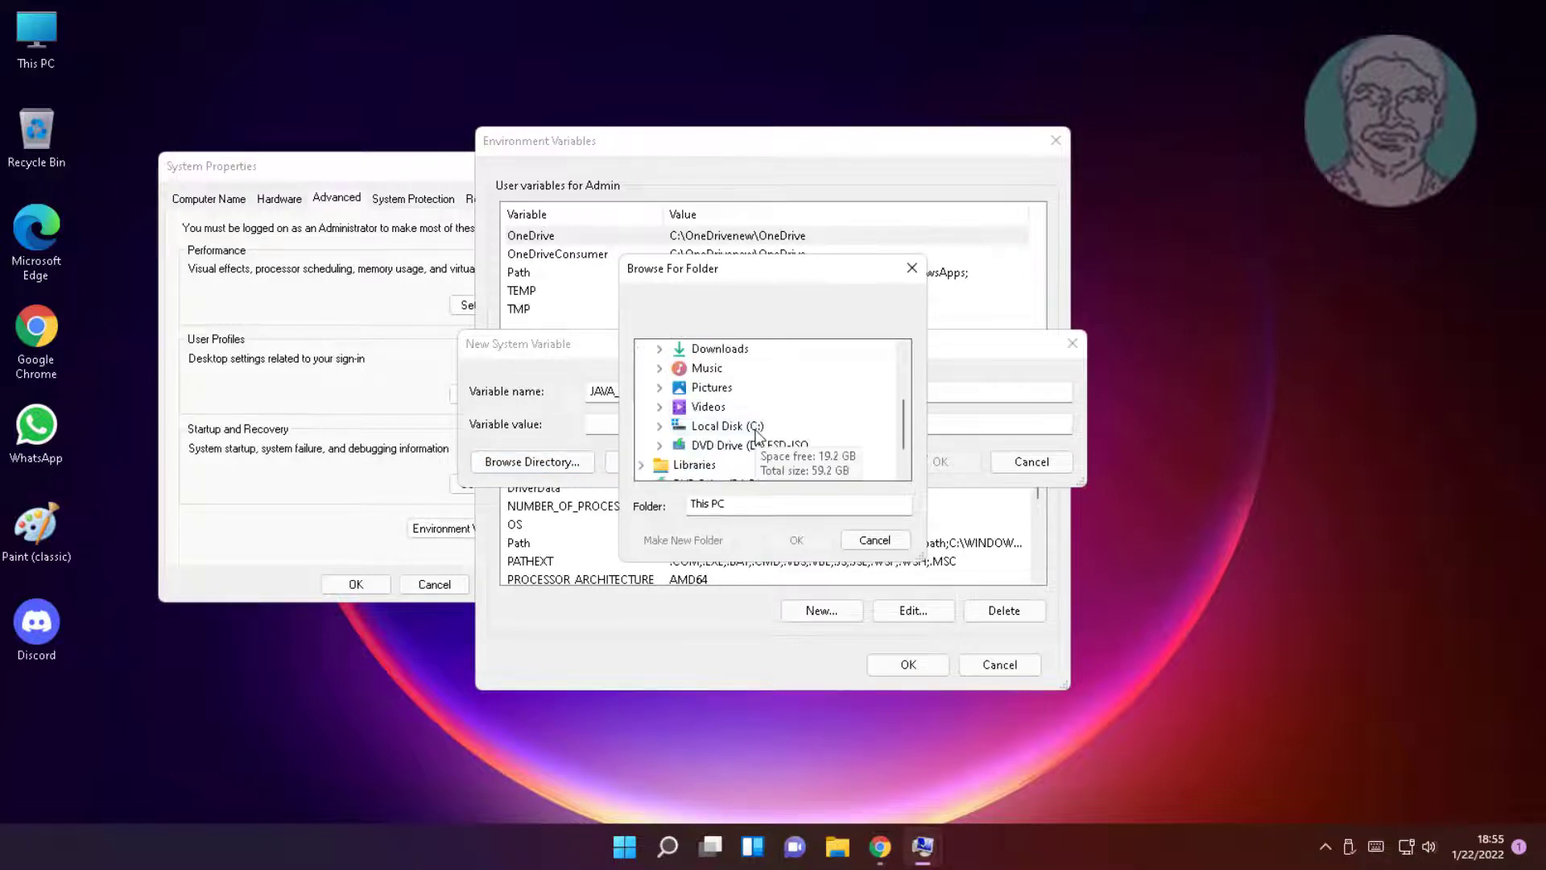
pyautogui.doubleClick(755, 427)
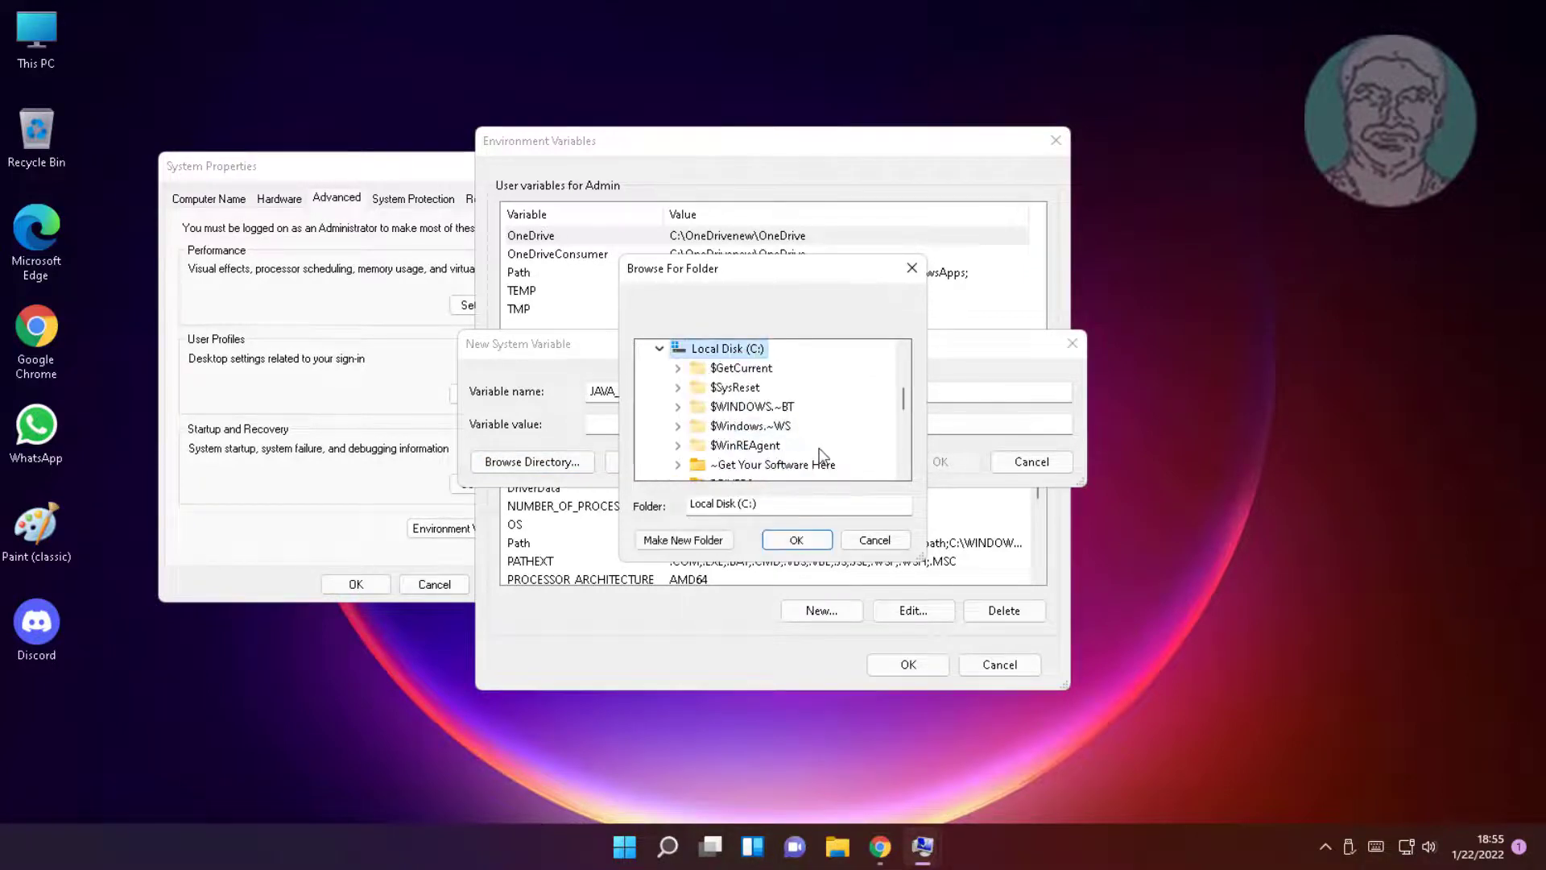
pyautogui.scroll(-3, 819, 448)
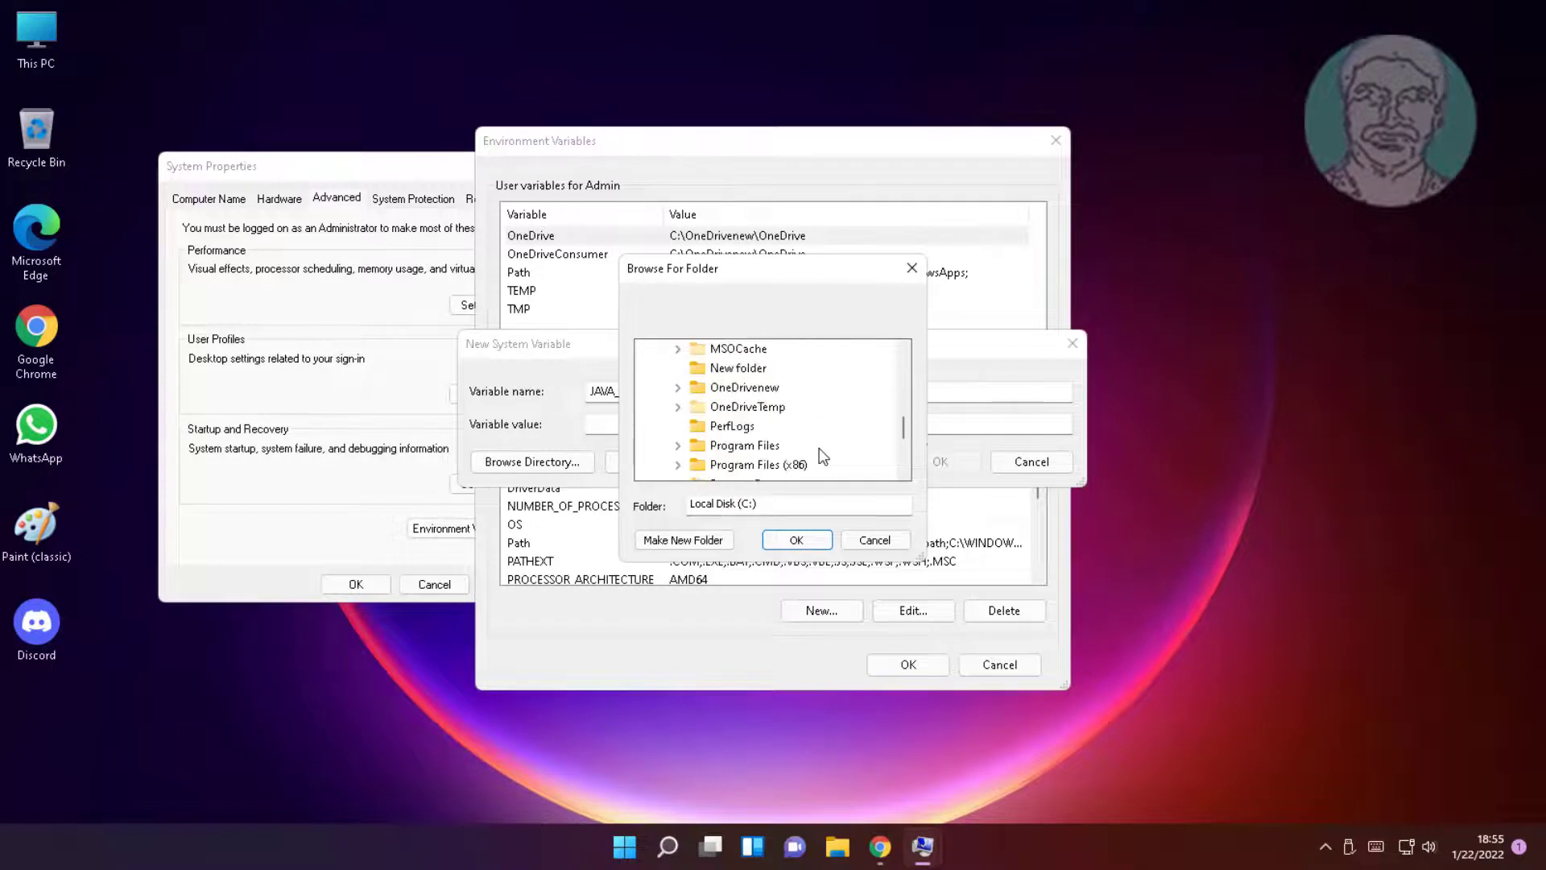
pyautogui.doubleClick(773, 445)
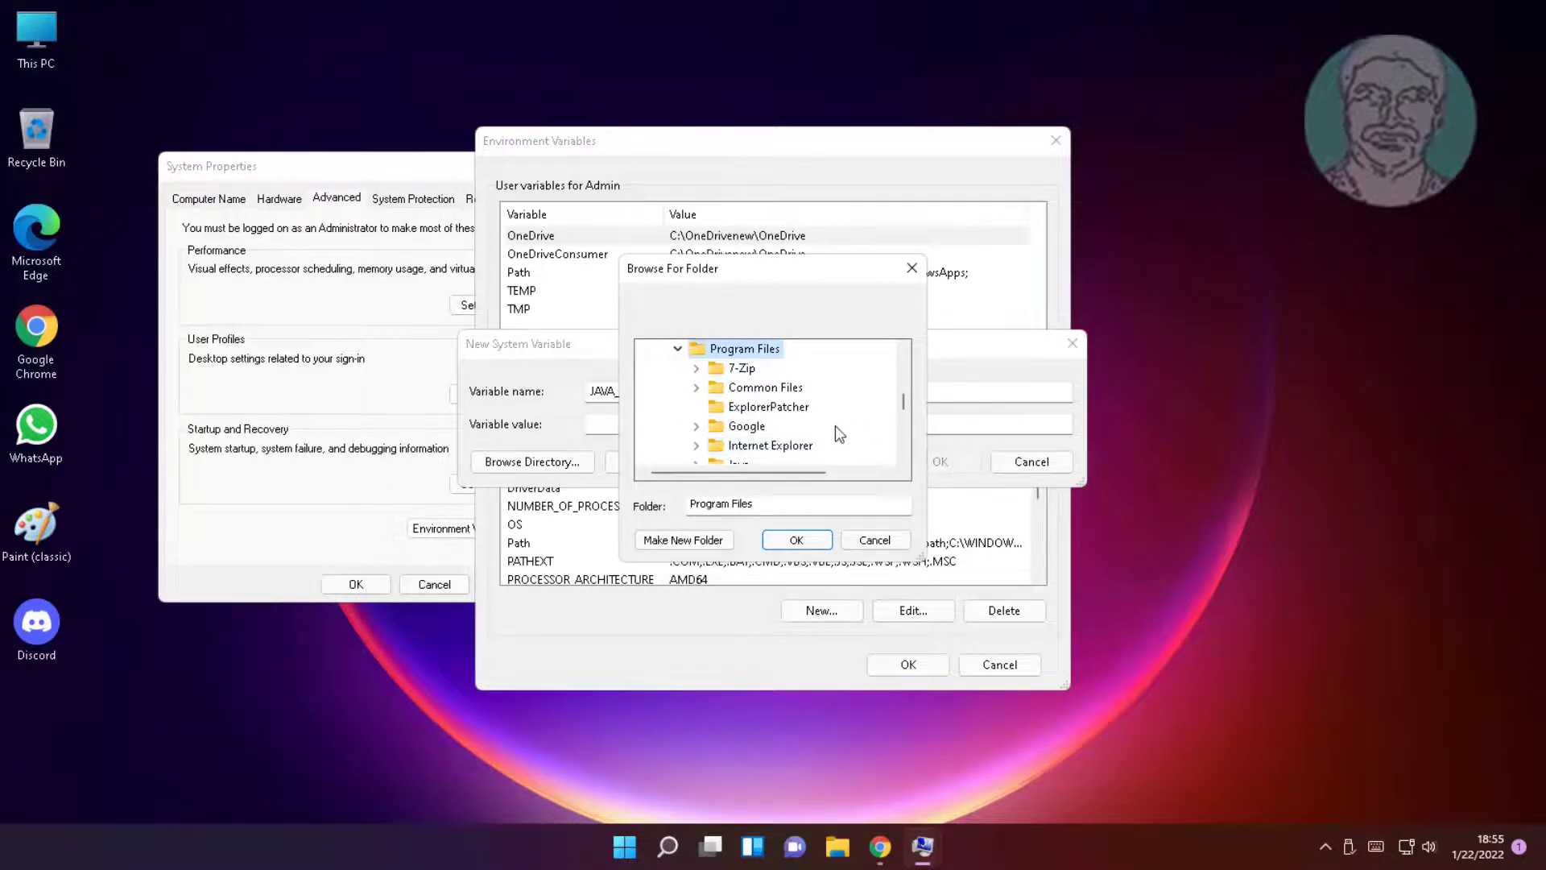
pyautogui.scroll(-1, 834, 427)
pyautogui.doubleClick(738, 407)
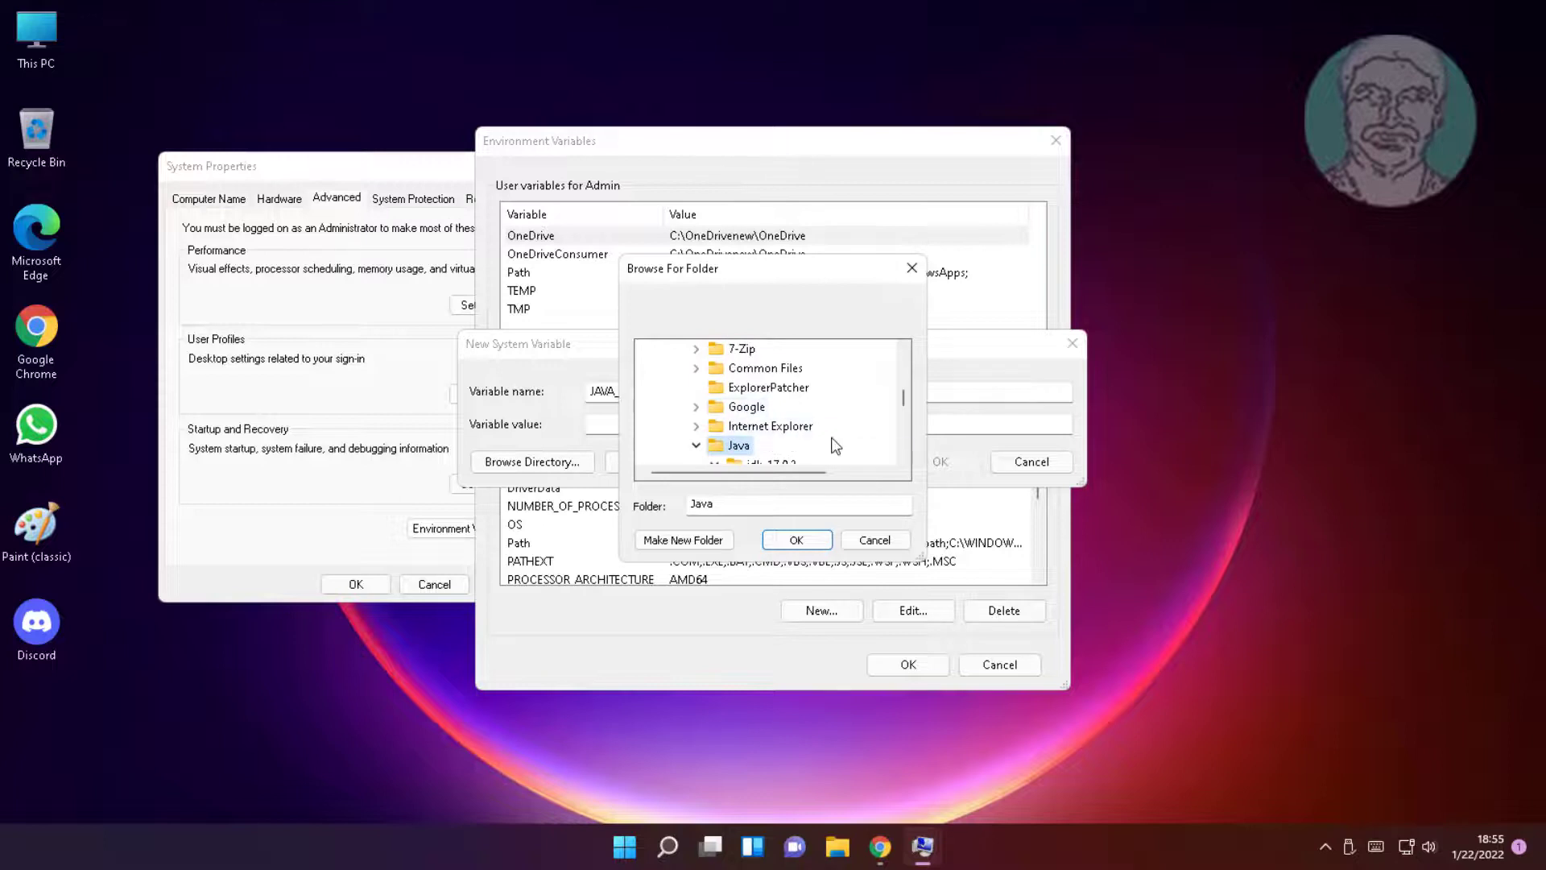
pyautogui.click(778, 409)
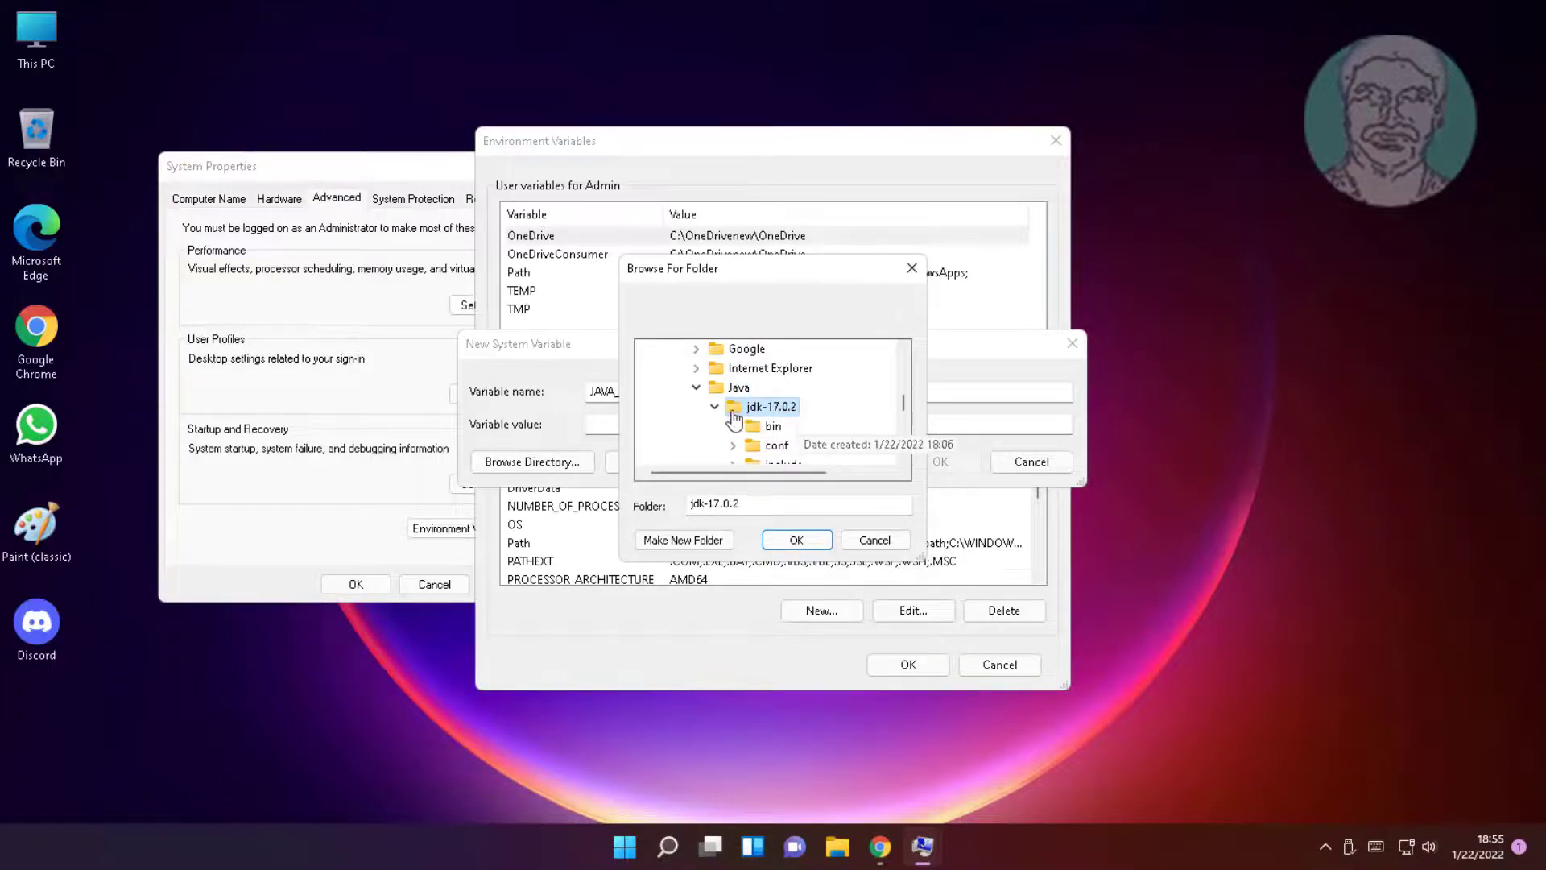
pyautogui.click(806, 541)
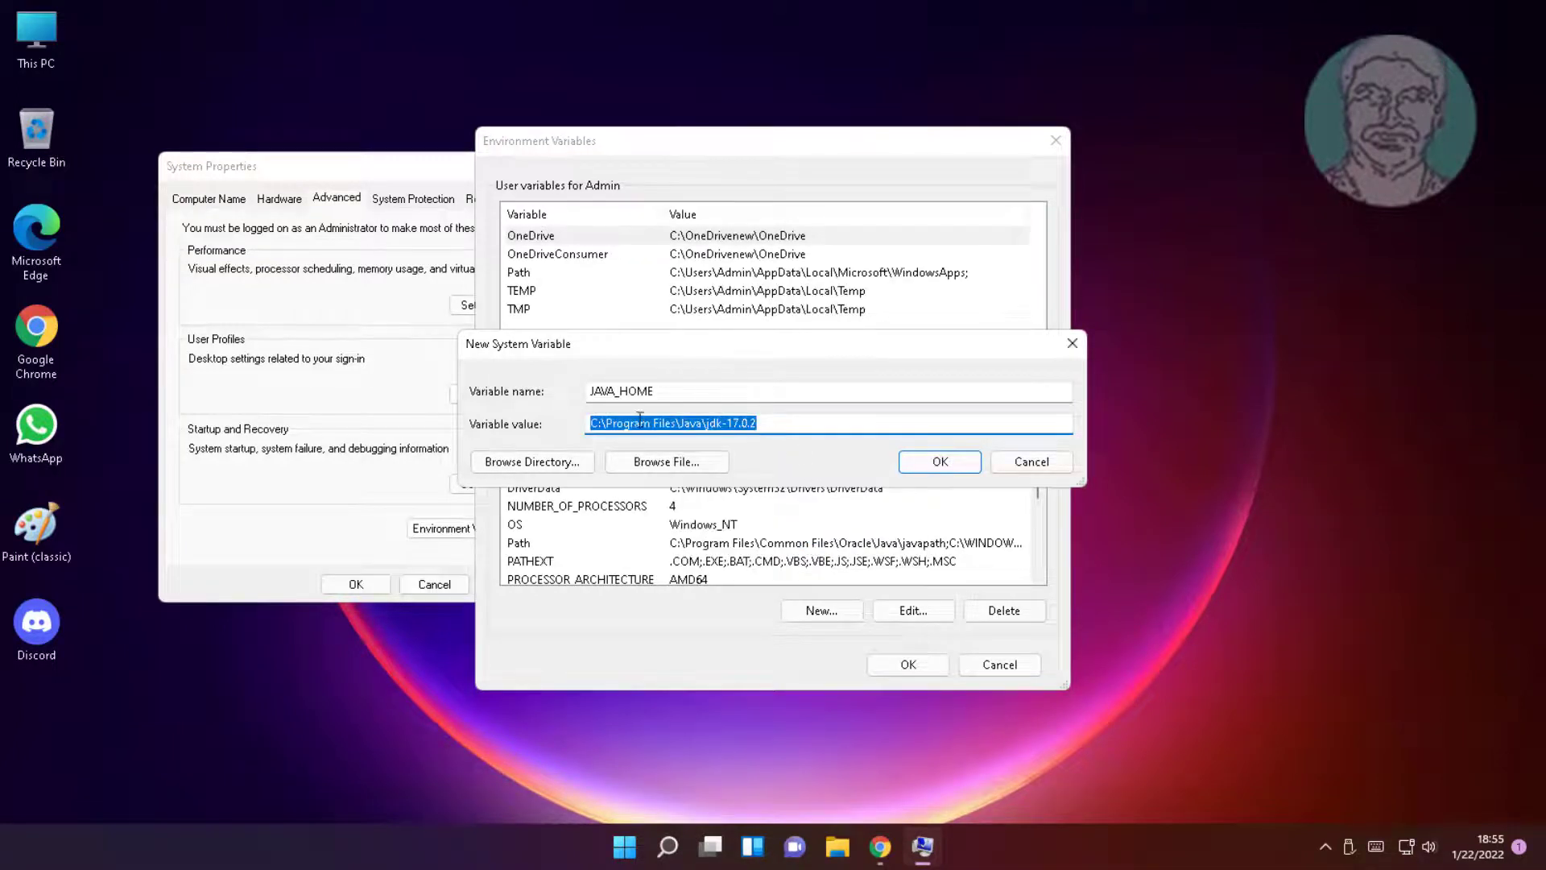
pyautogui.click(908, 467)
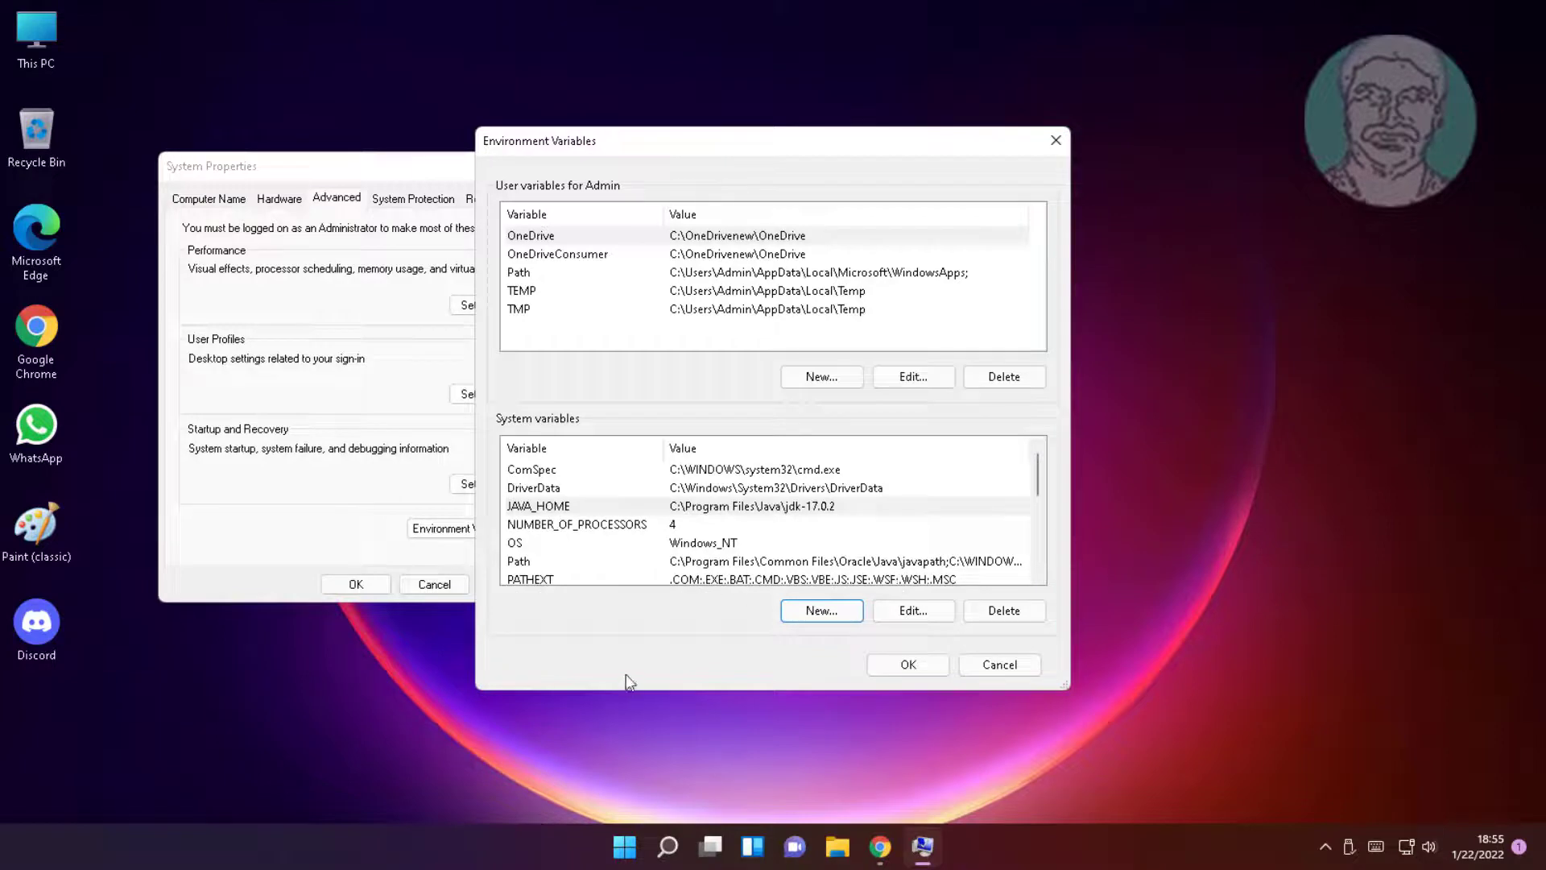
# - Add the entry %JAVA_HOME%\bin to the system Path variable and confirm all open dialogs
pyautogui.click(721, 564)
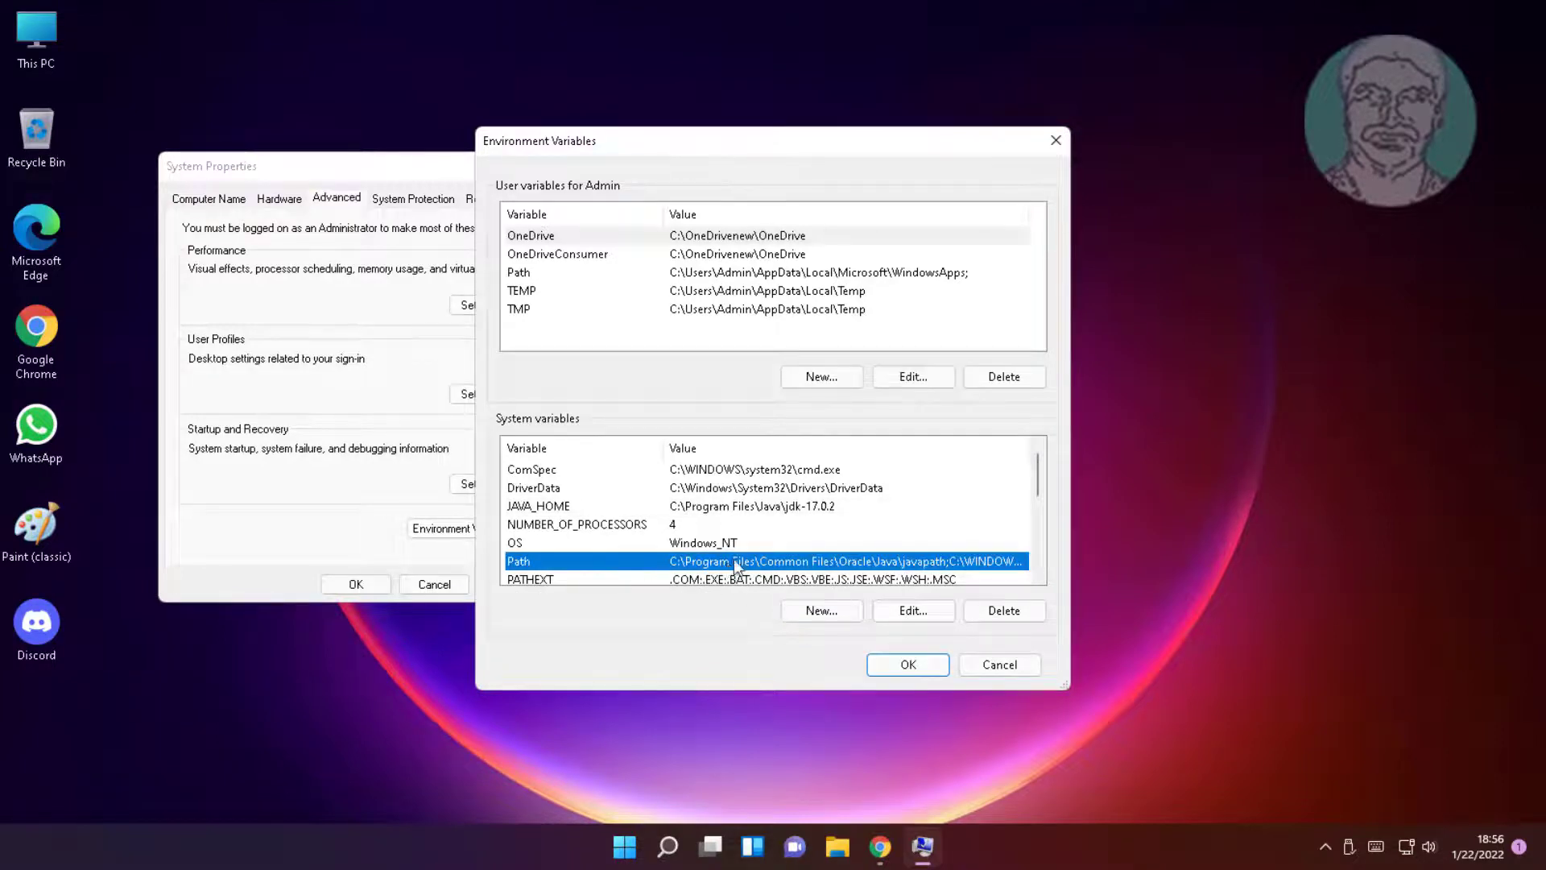
pyautogui.click(918, 612)
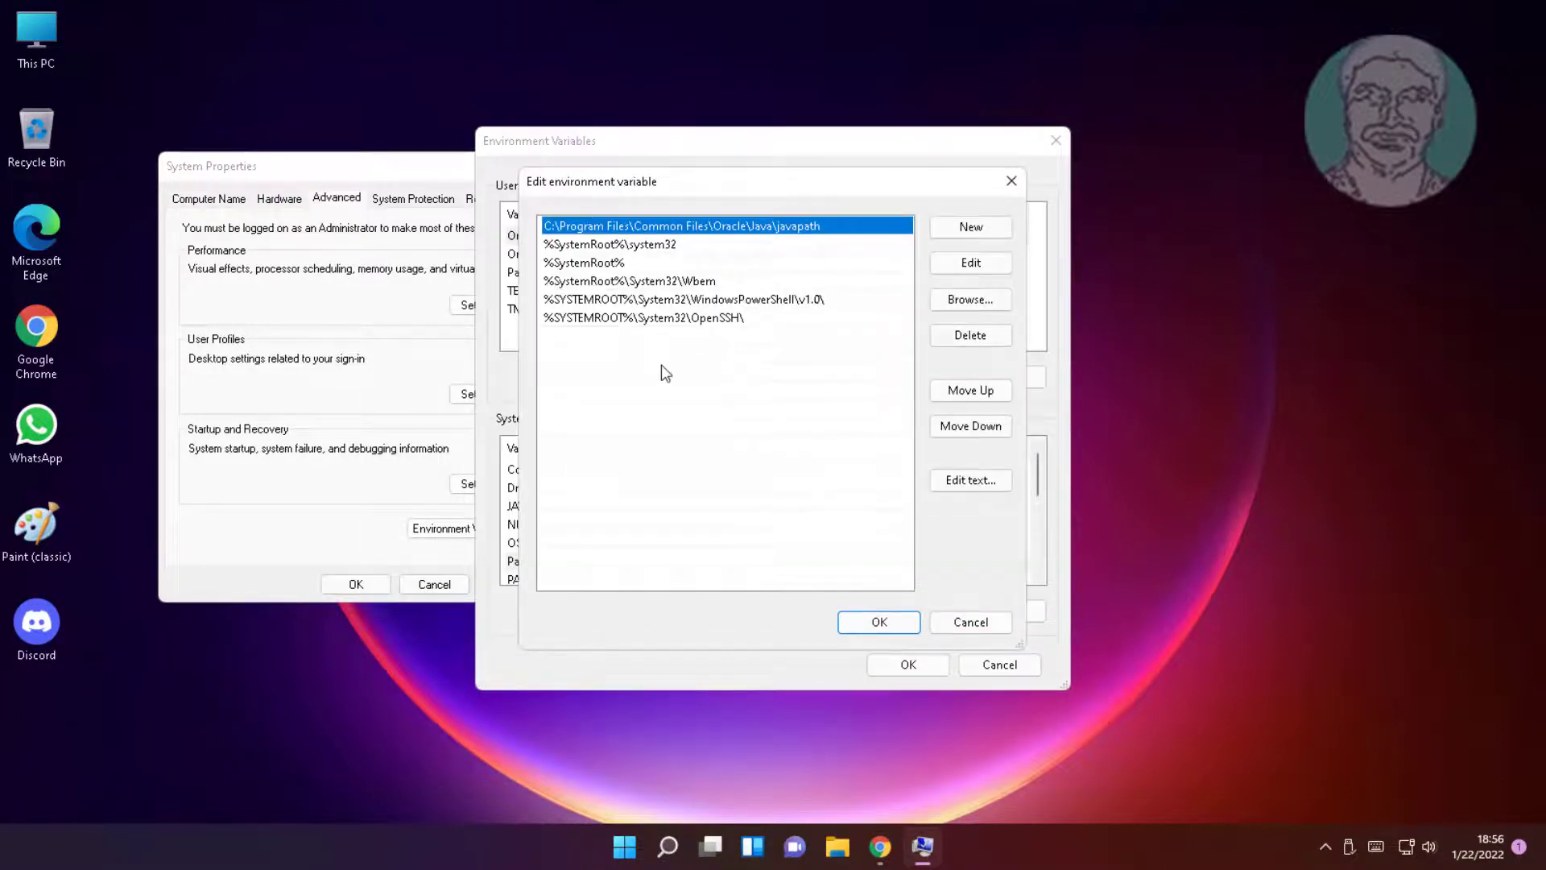
pyautogui.click(967, 226)
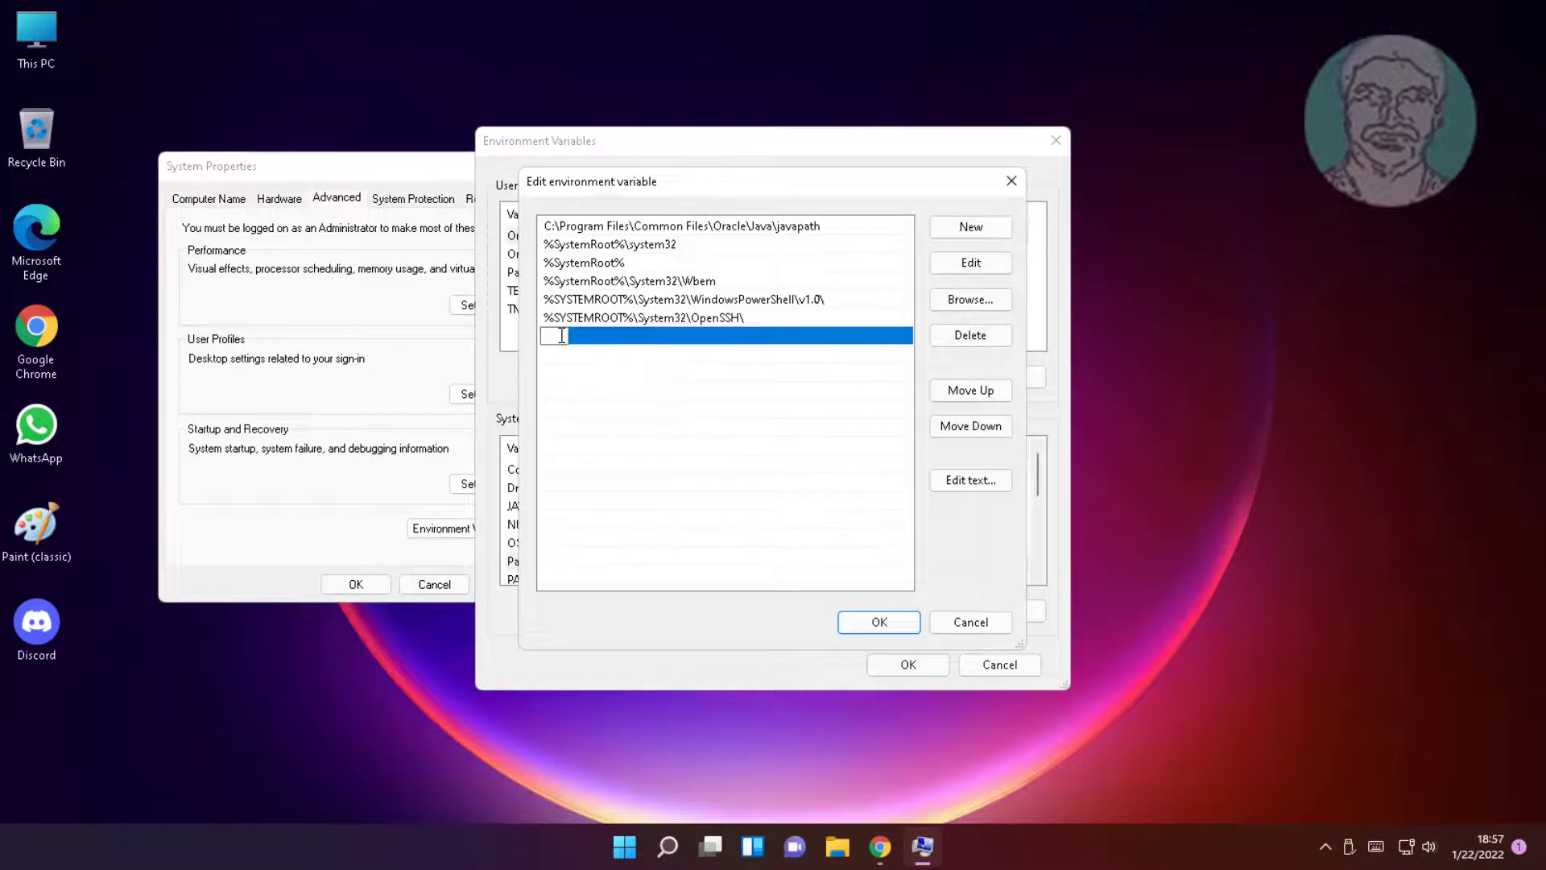
pyautogui.write('%JAVA_HOME%\\bin')
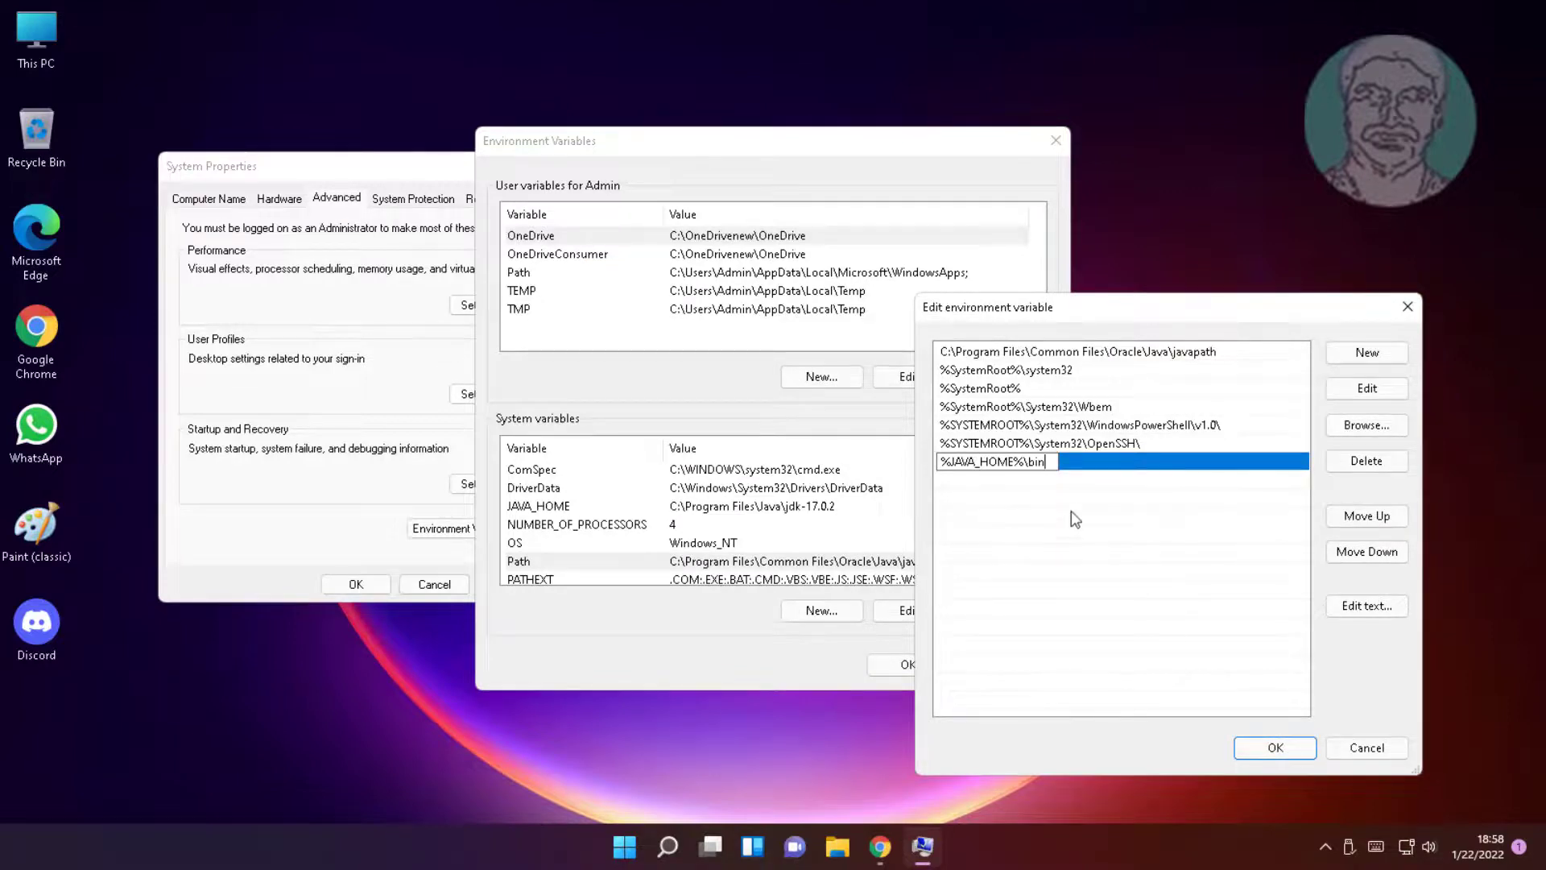
pyautogui.click(1272, 749)
pyautogui.click(909, 665)
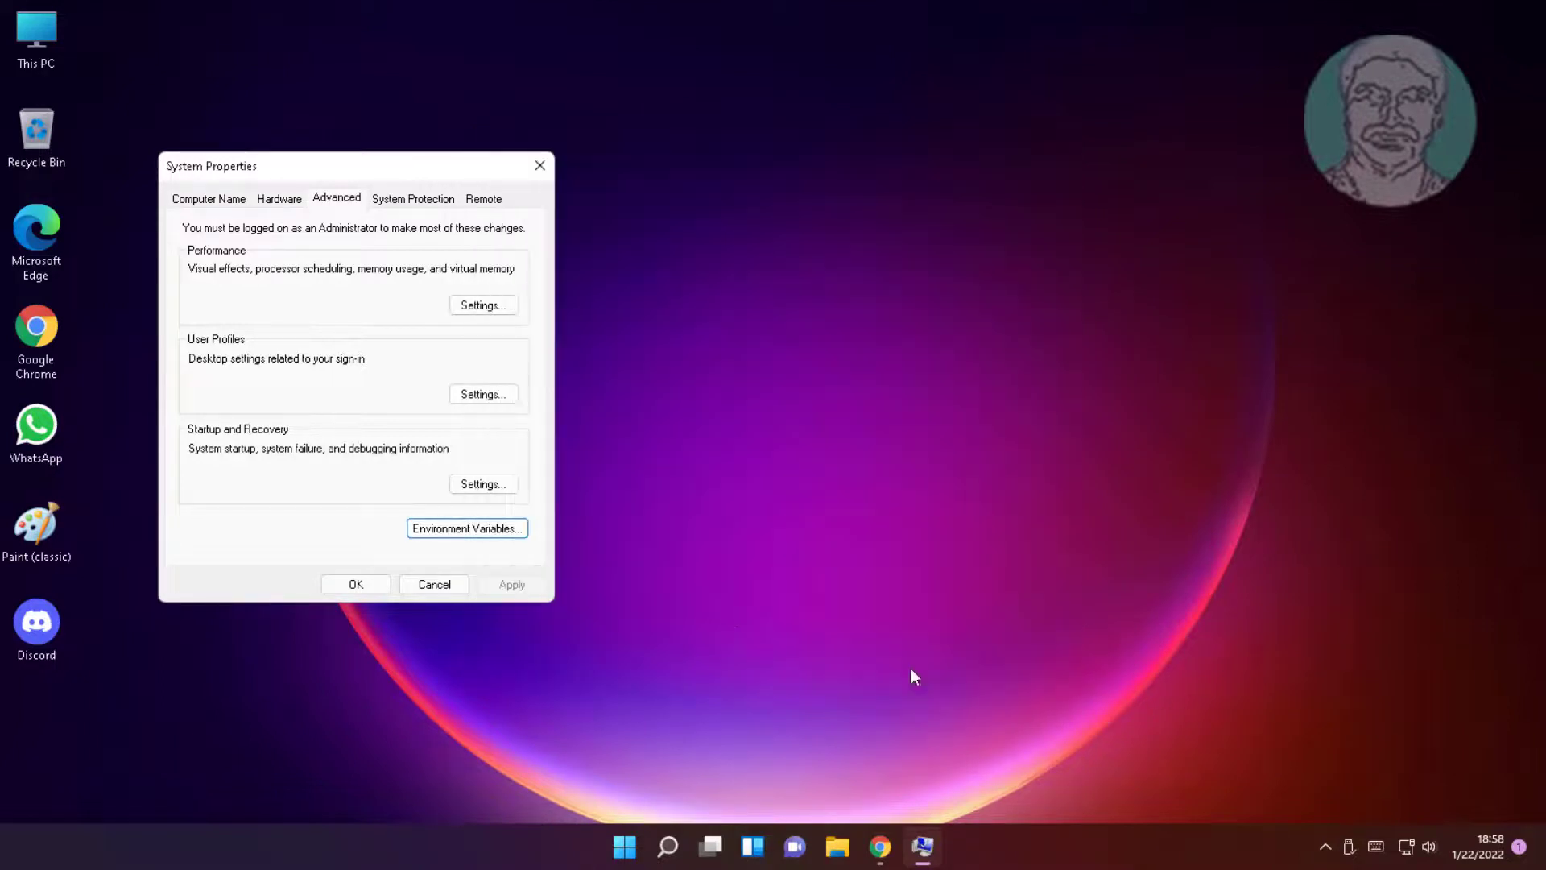
pyautogui.click(346, 585)
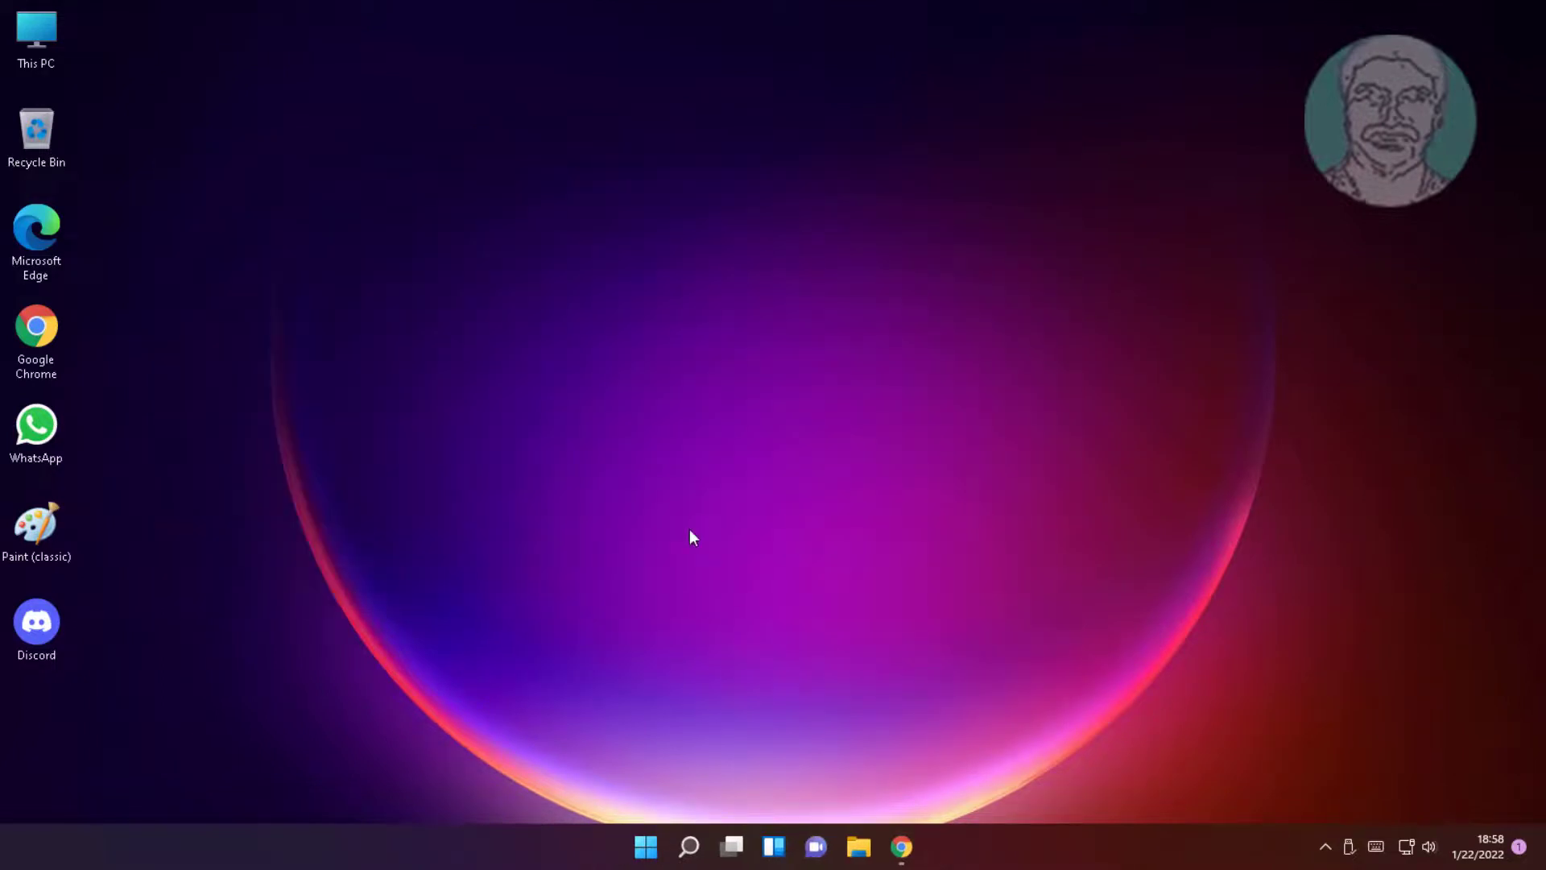
# - Open Command Prompt and check the installed Java version with java --version
pyautogui.click(689, 846)
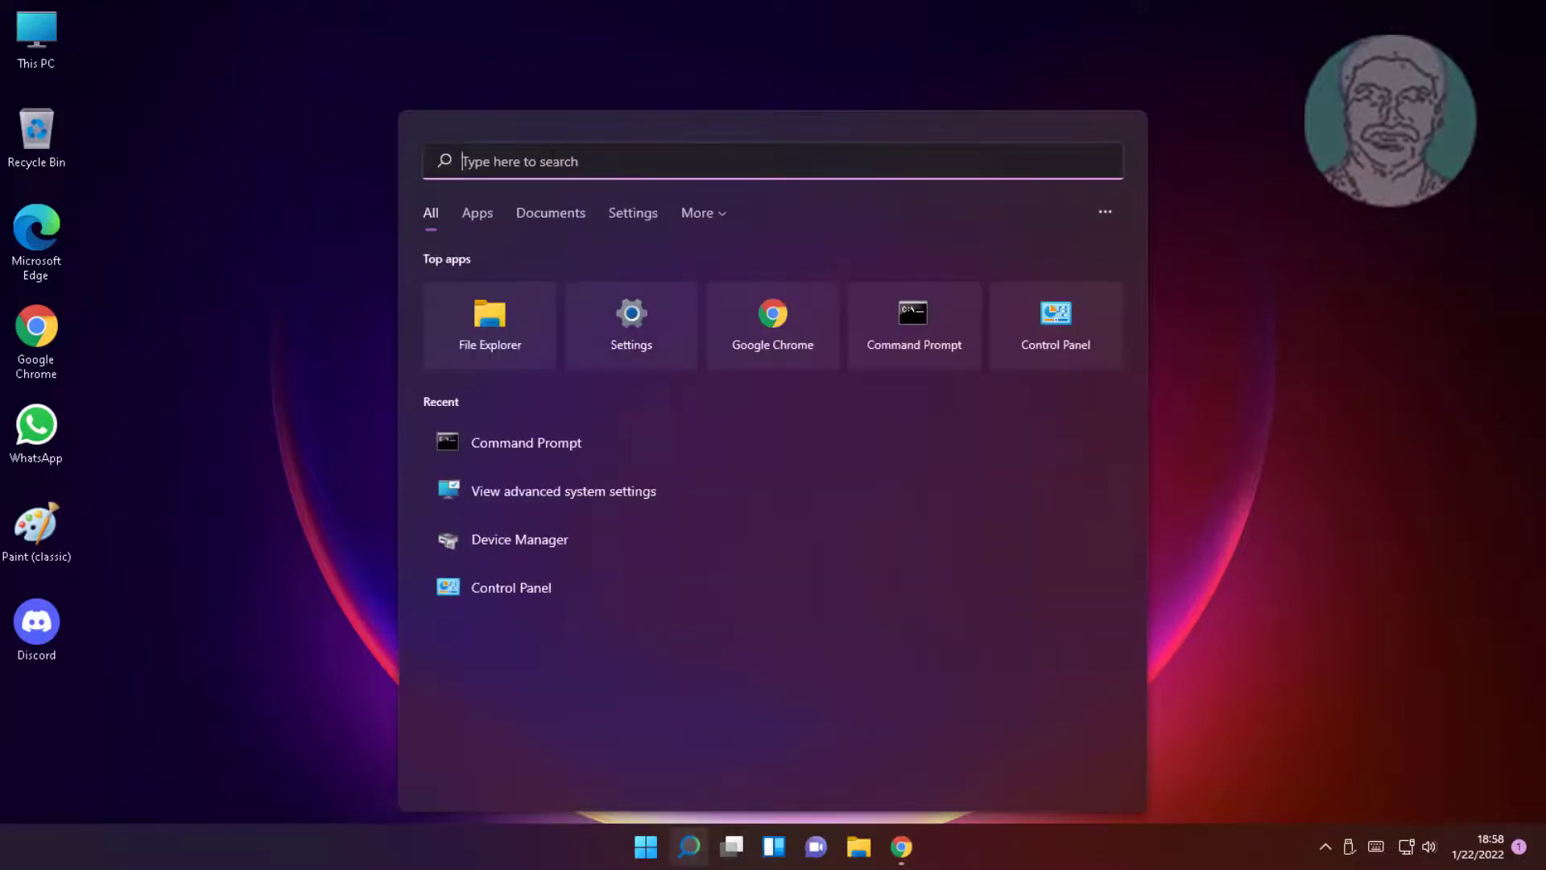
pyautogui.write('cmd')
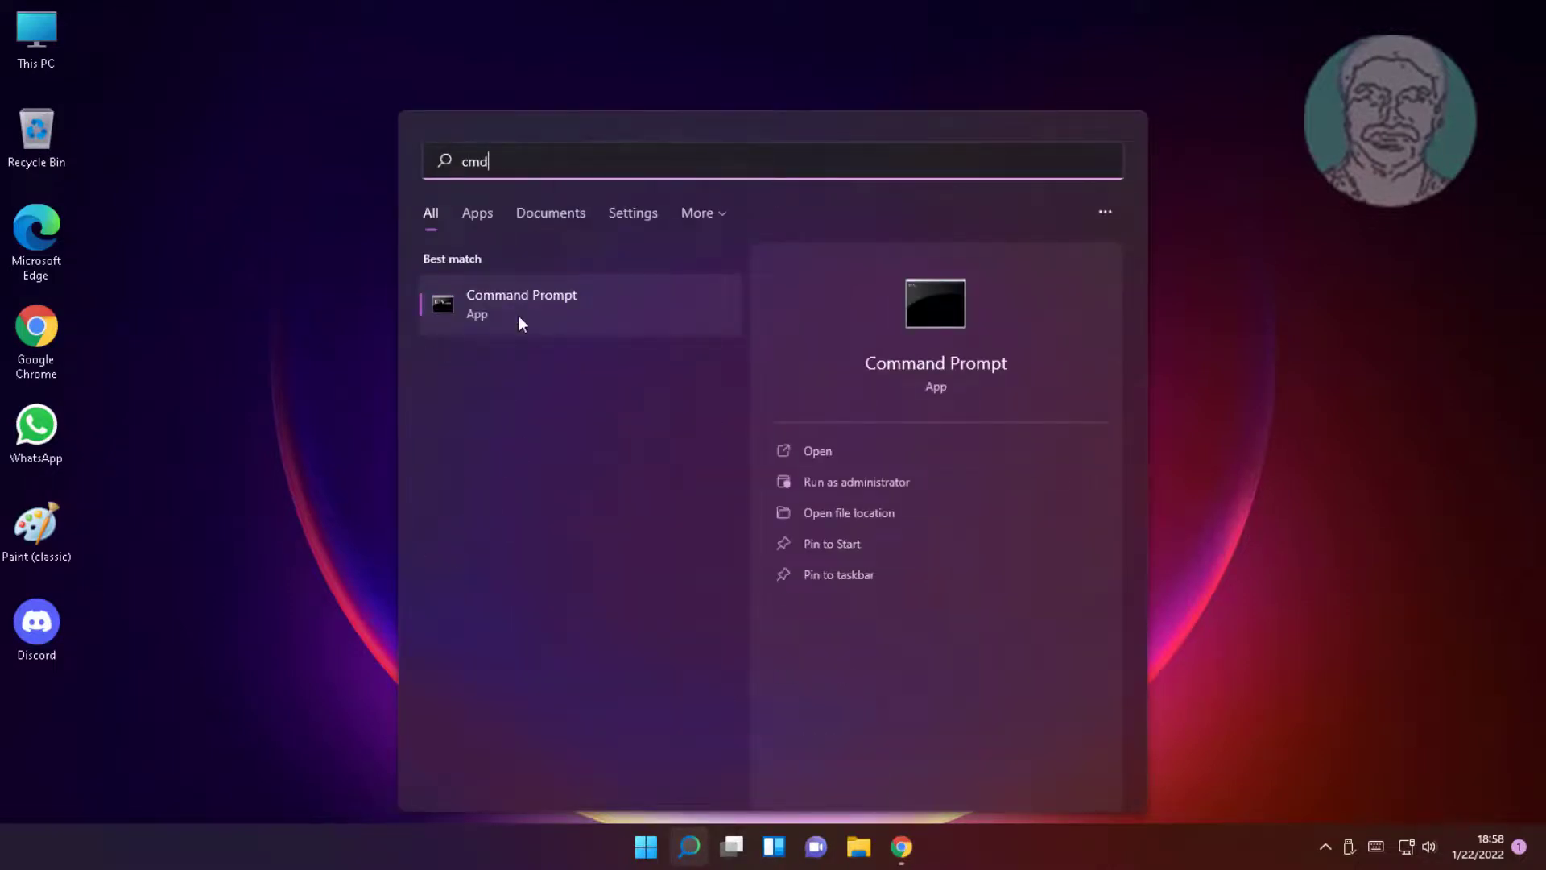
pyautogui.click(518, 316)
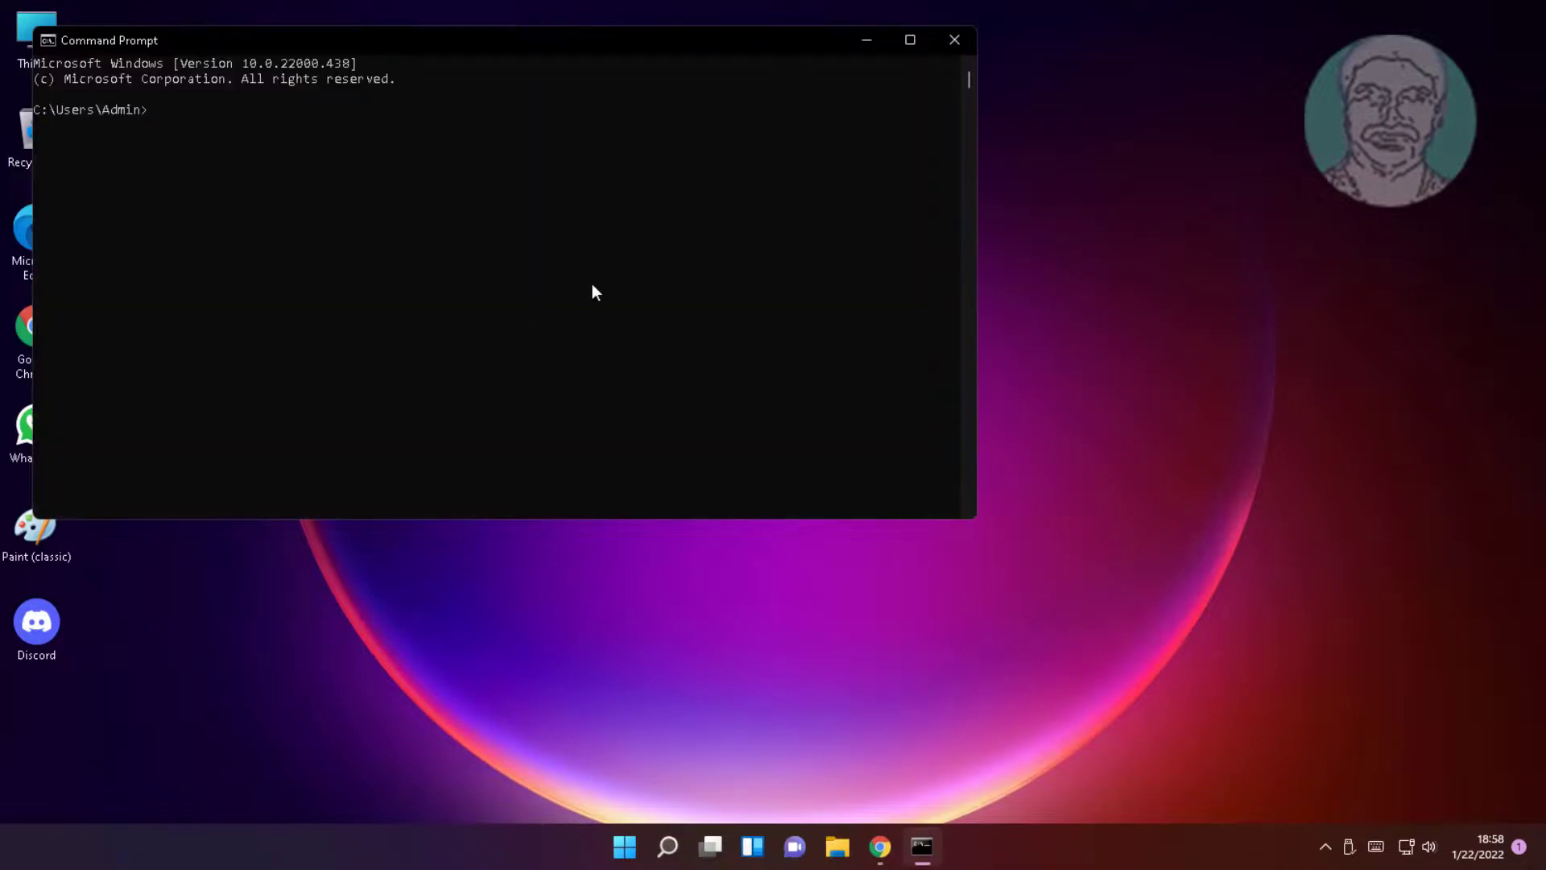
pyautogui.write('java --version')
pyautogui.press('Return')
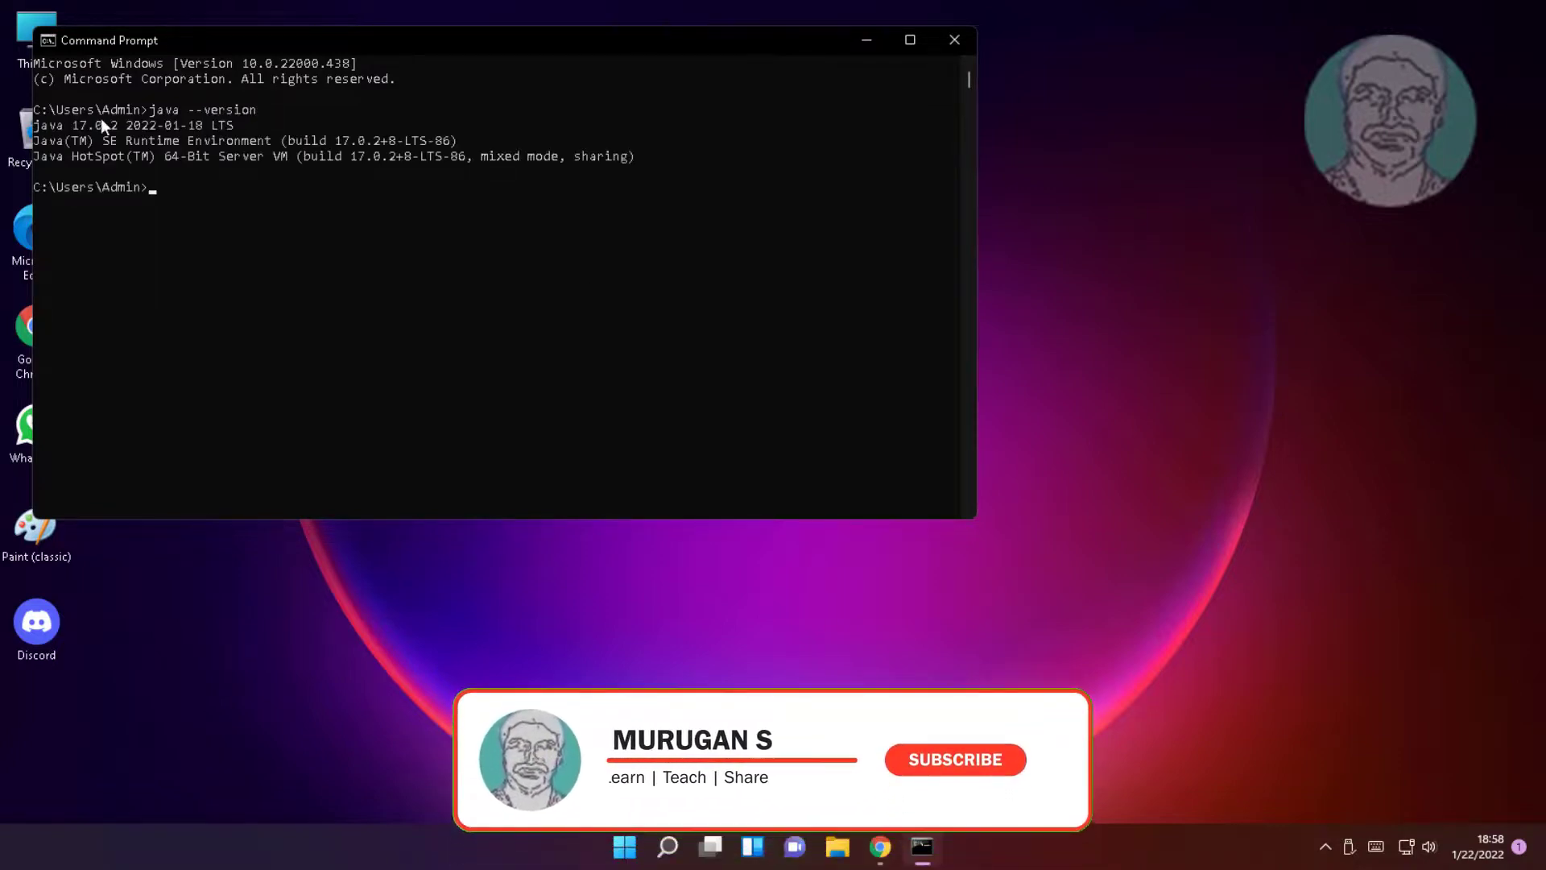
pyautogui.moveTo(223, 129); pyautogui.dragTo(34, 129)
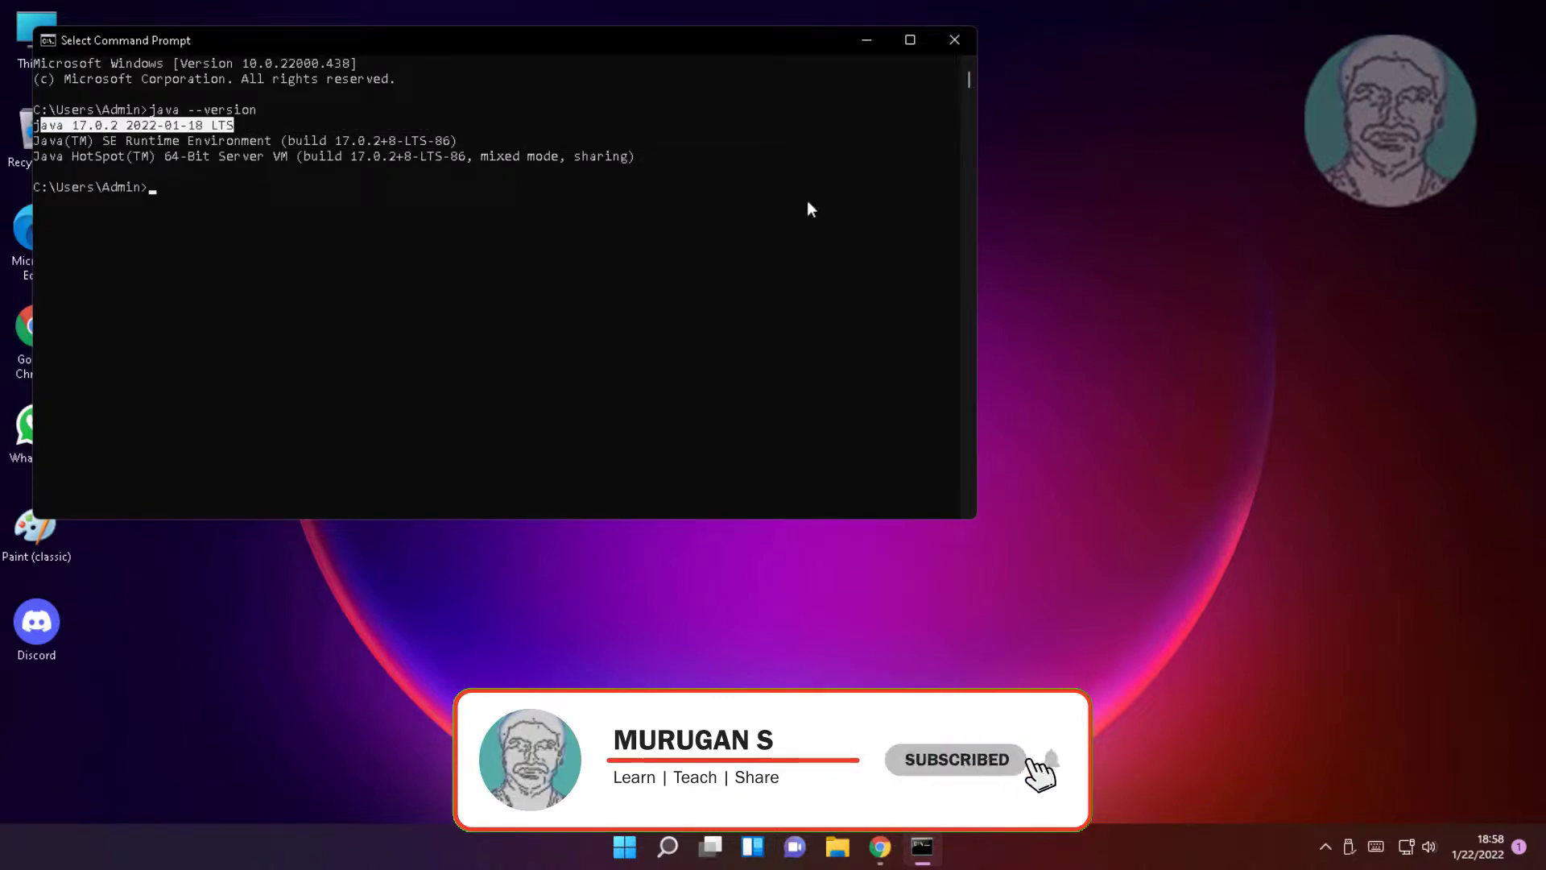
pyautogui.hotkey('ctrl', 'c')
# - Run javac and java without arguments to test both commands, and exit Command Prompt
pyautogui.write('javac')
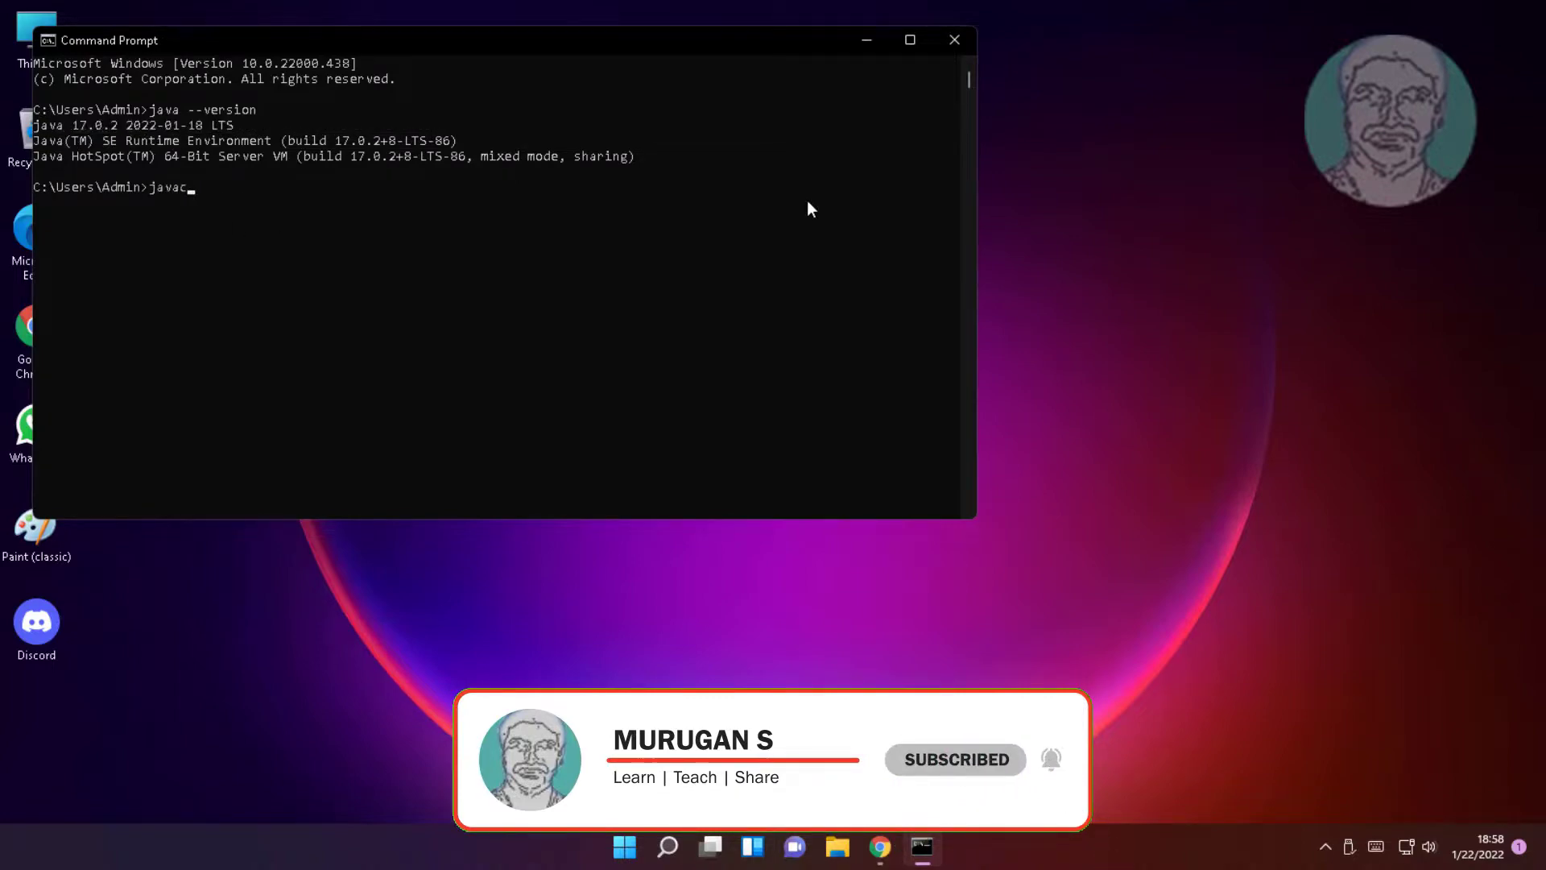
pyautogui.press('Return')
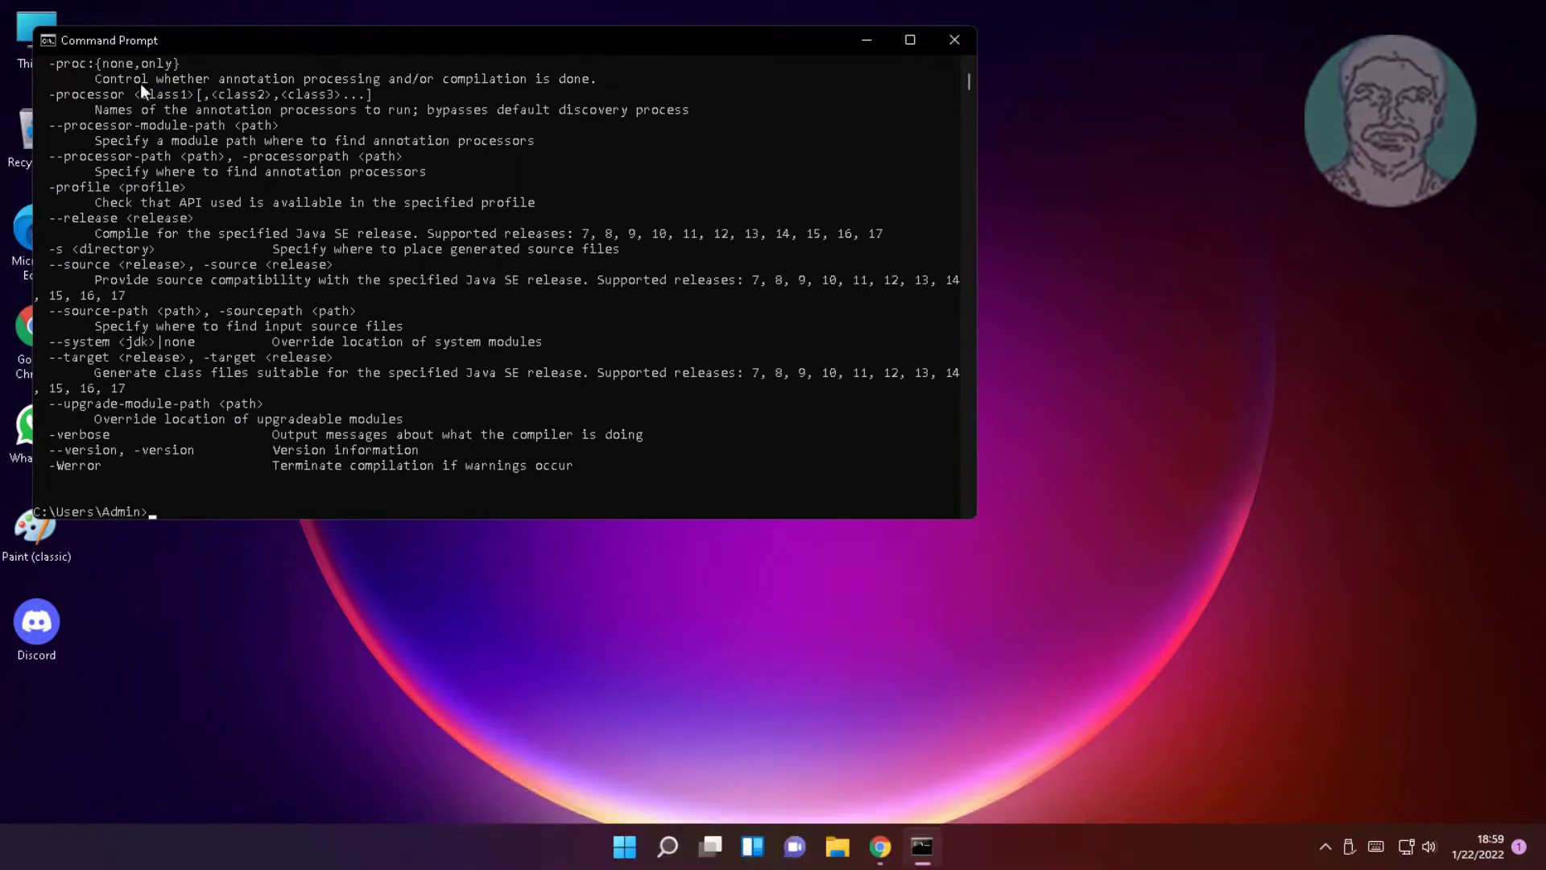
pyautogui.write('java')
pyautogui.press('Return')
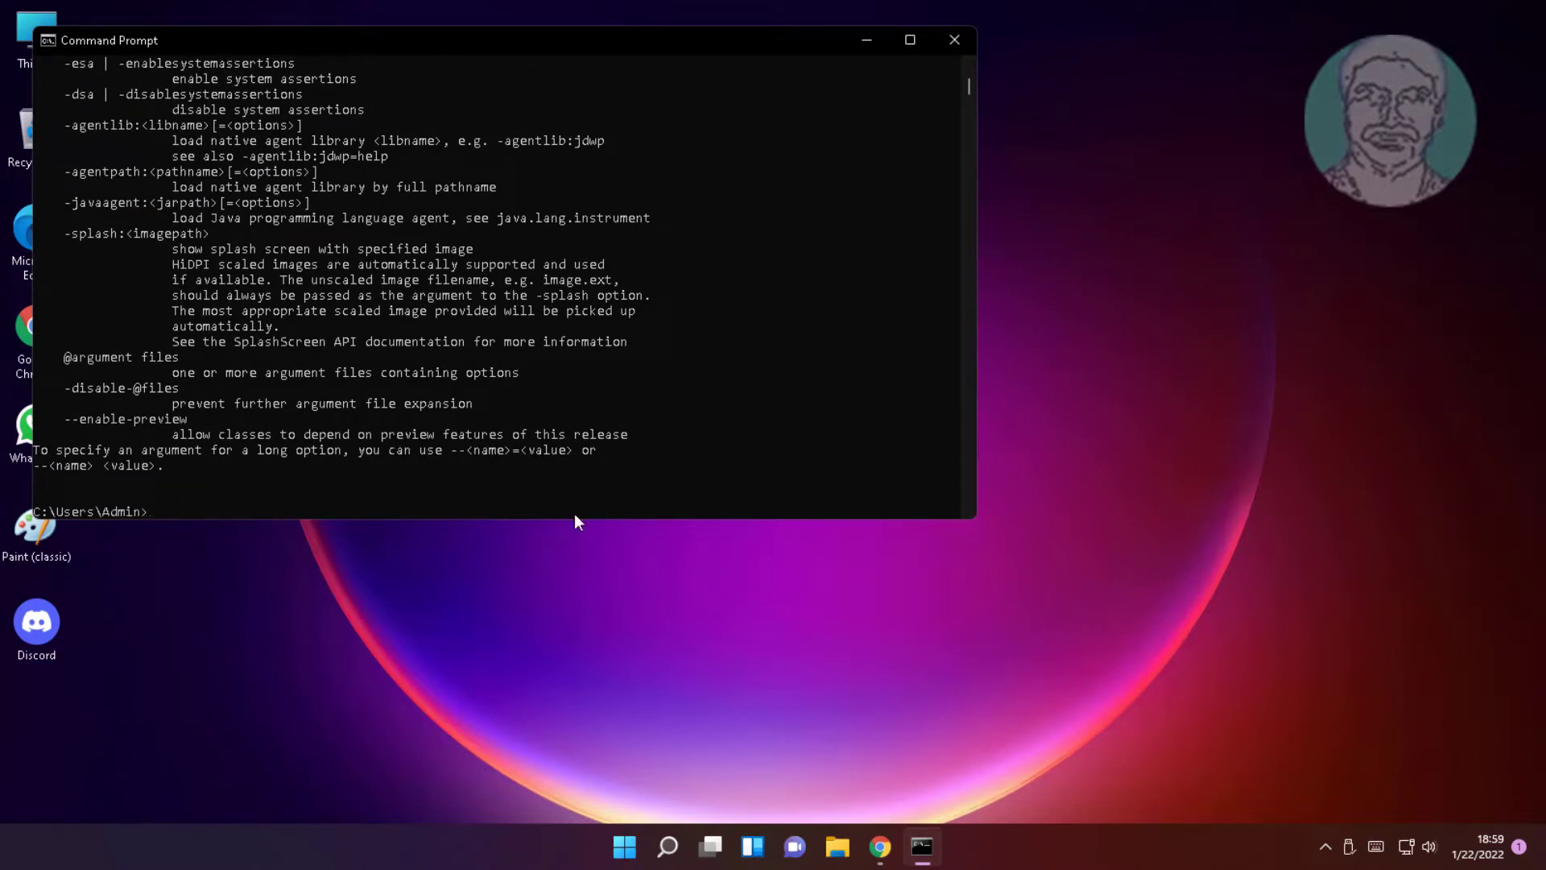
pyautogui.write('exit')
pyautogui.press('Return')
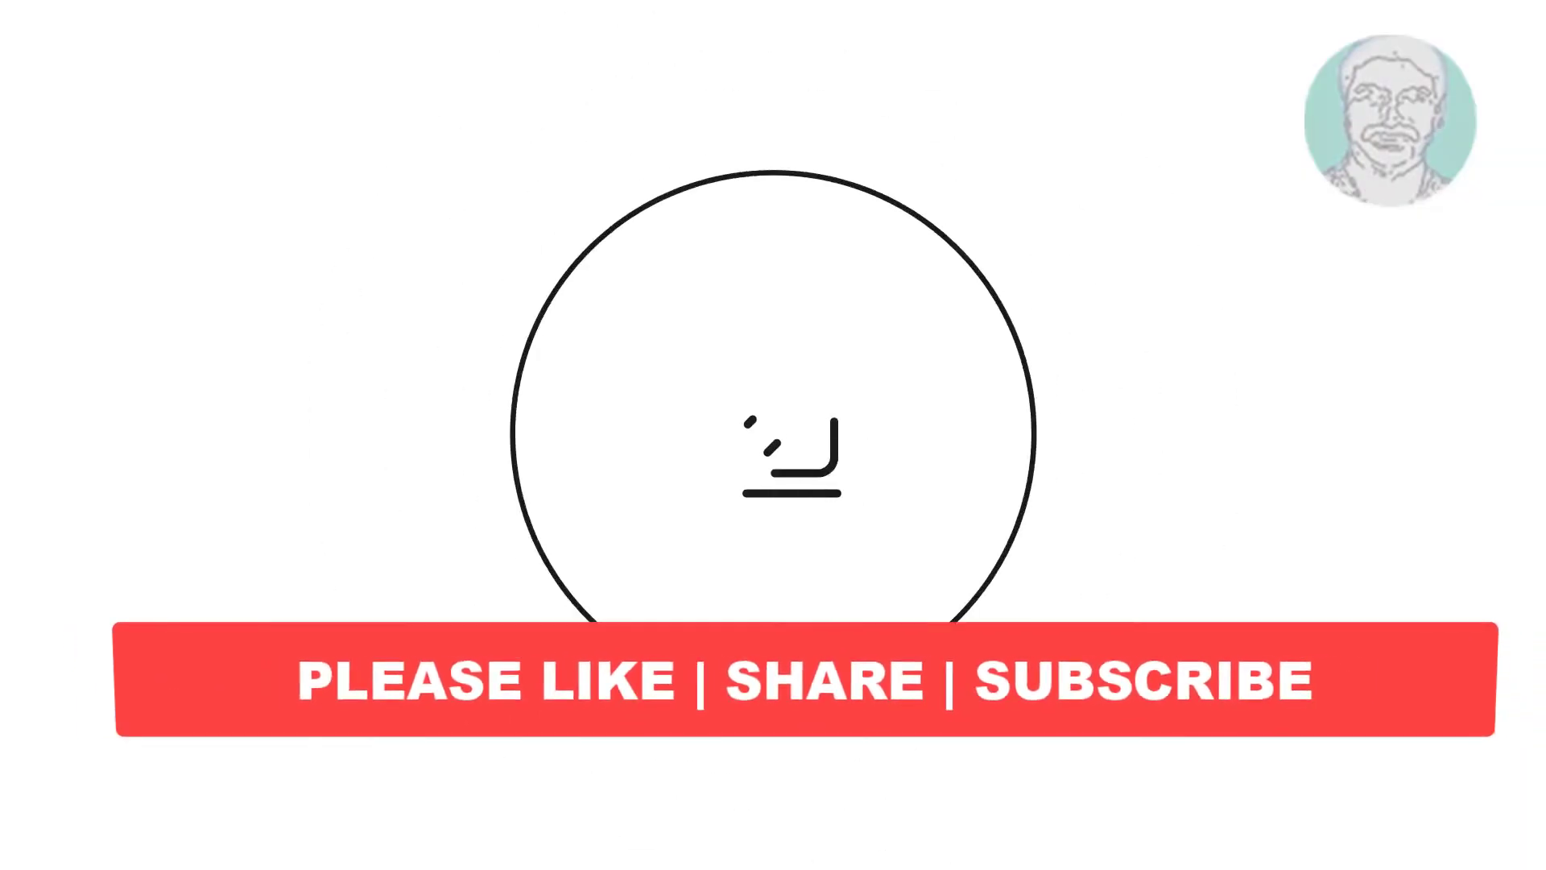